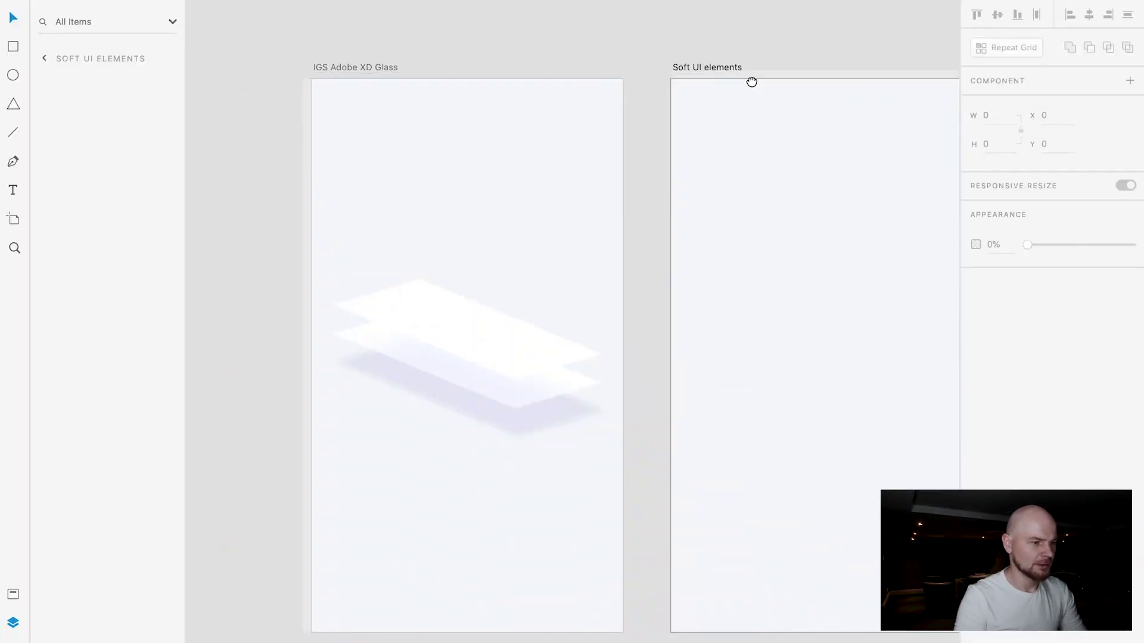
Drag the Soft UI elements artboard further right to X 2180.
drag(751, 81, 470, 87)
click(437, 73)
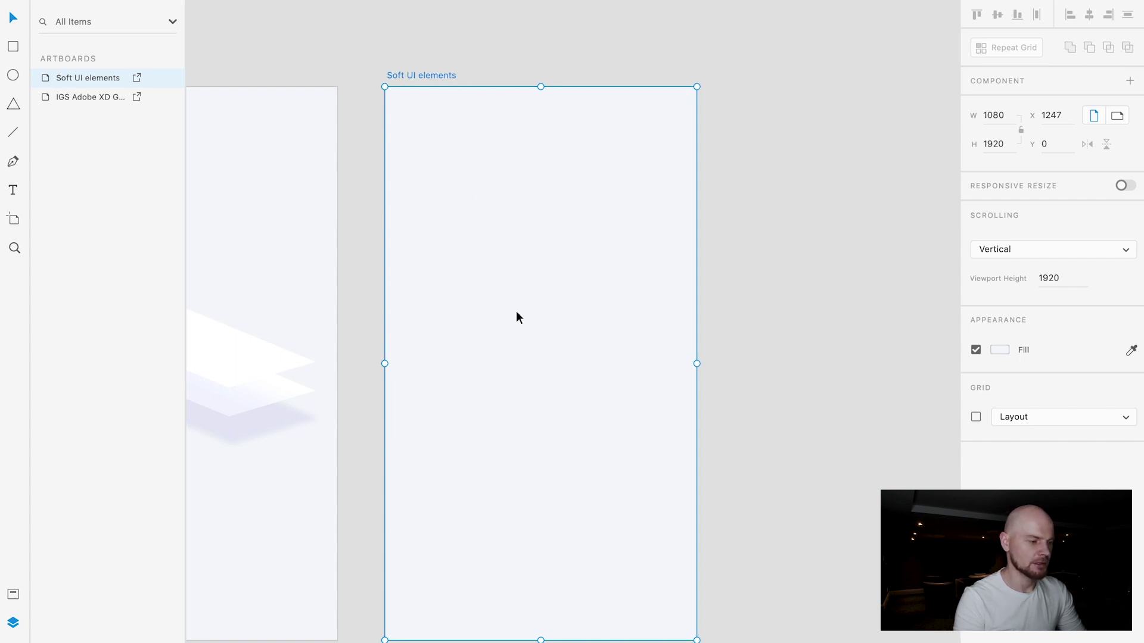
drag(516, 311, 511, 284)
drag(420, 51, 688, 49)
Draw a 390×390 square centred on the Soft UI elements artboard.
scroll(689, 49, right, 10)
scroll(688, 49, down, 2)
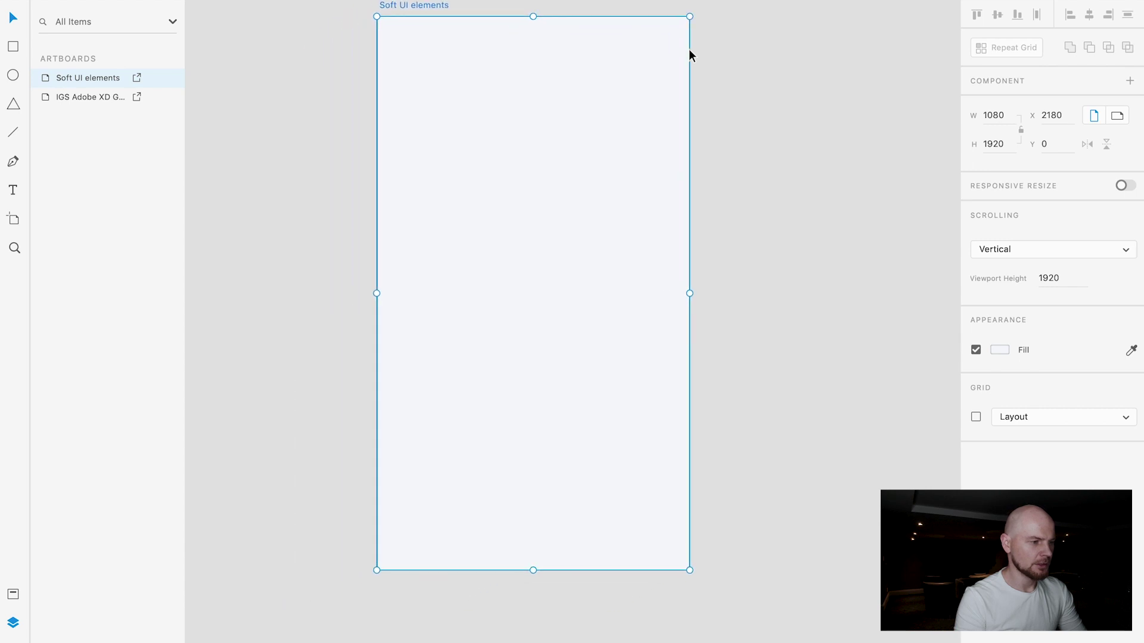
scroll(517, 189, up, 3)
scroll(517, 188, left, 1)
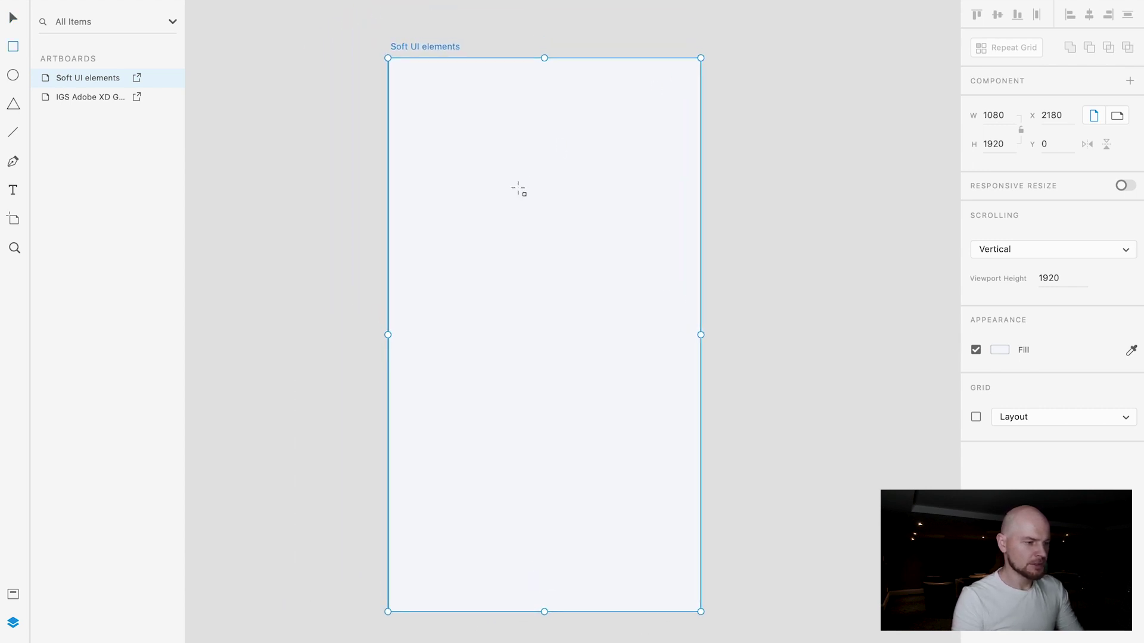
drag(544, 334, 602, 391)
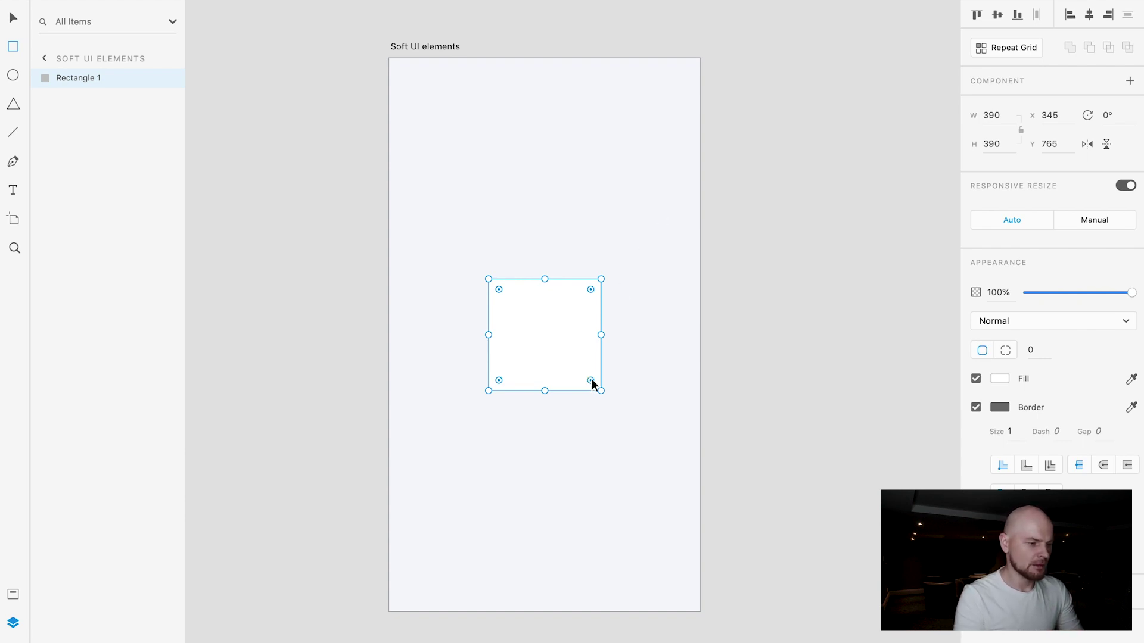
Give the square an 83 corner radius, no border, a shadow, and the artboard's background fill.
mouse_move(588, 379)
mouse_down()
mouse_move(563, 370)
mouse_move(582, 395)
mouse_move(578, 373)
mouse_up()
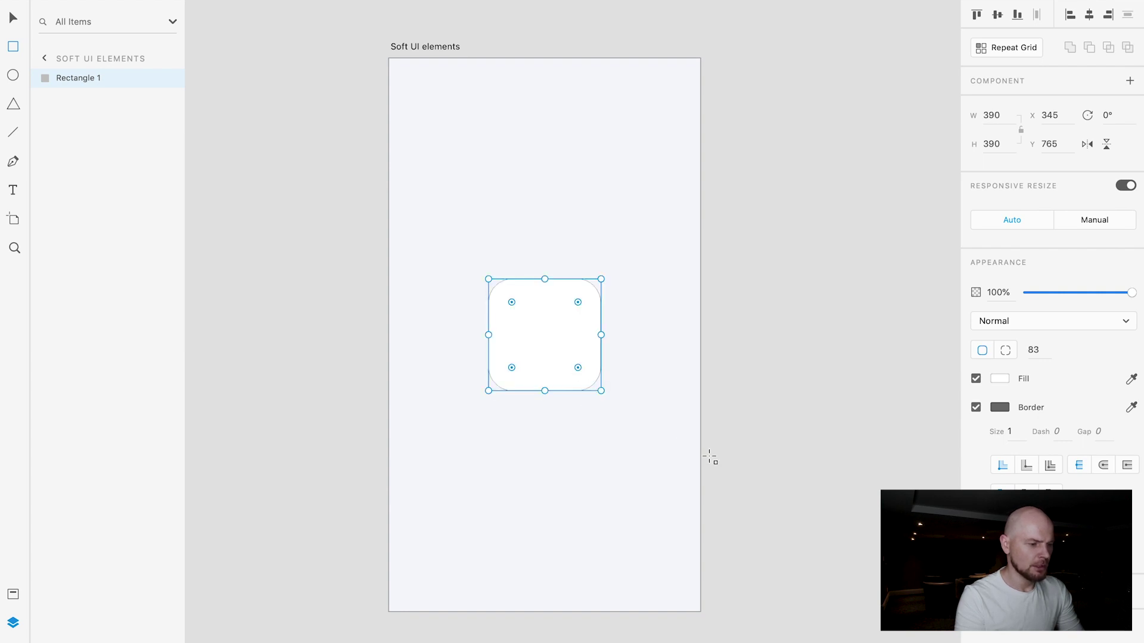
click(976, 408)
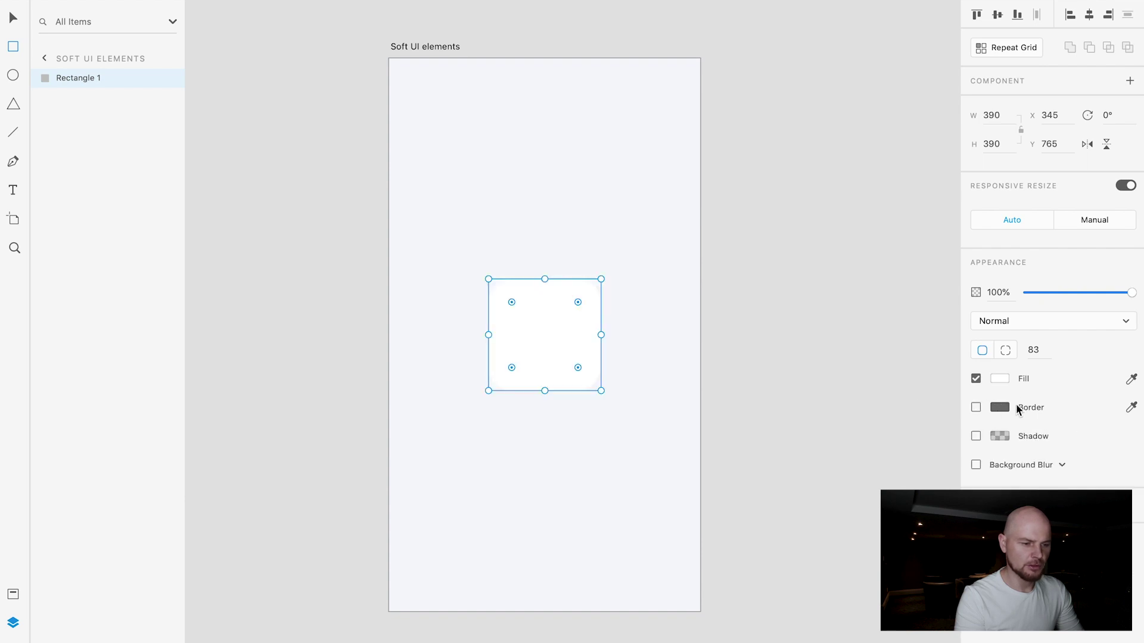
click(976, 436)
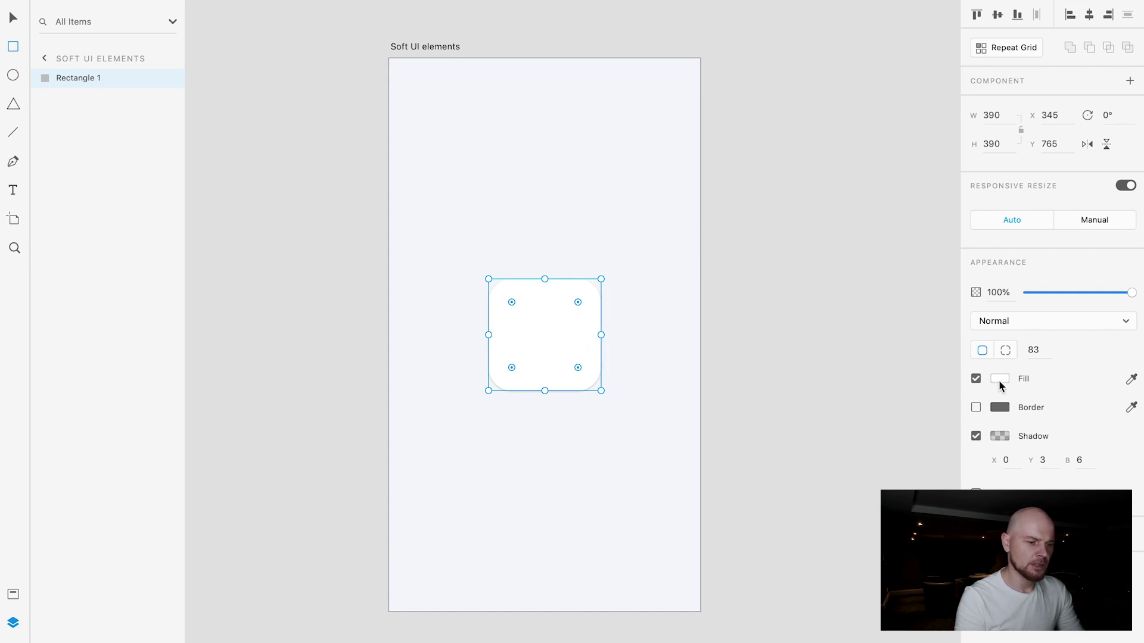
click(1131, 381)
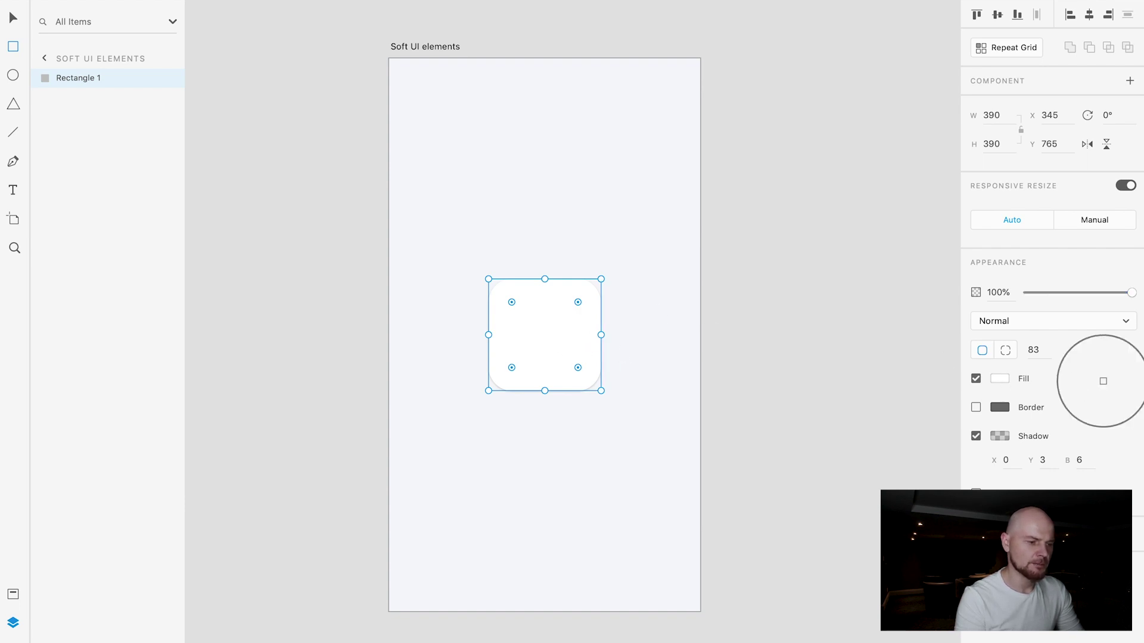
click(670, 209)
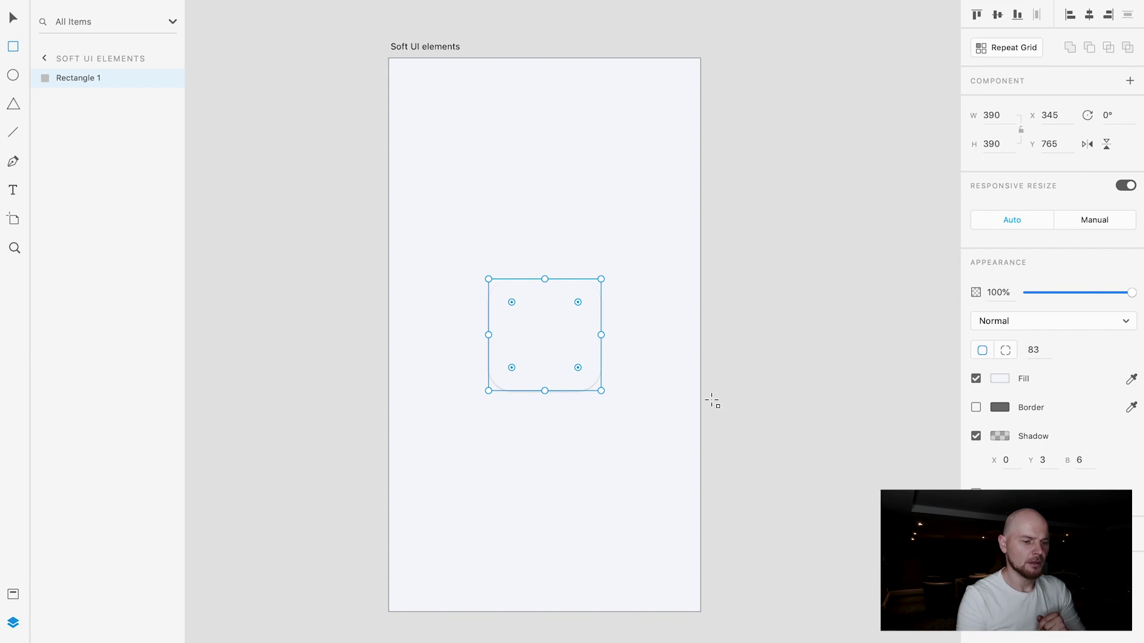
Set the square's shadow to X 30, Y 30 and blur 60.
click(1008, 461)
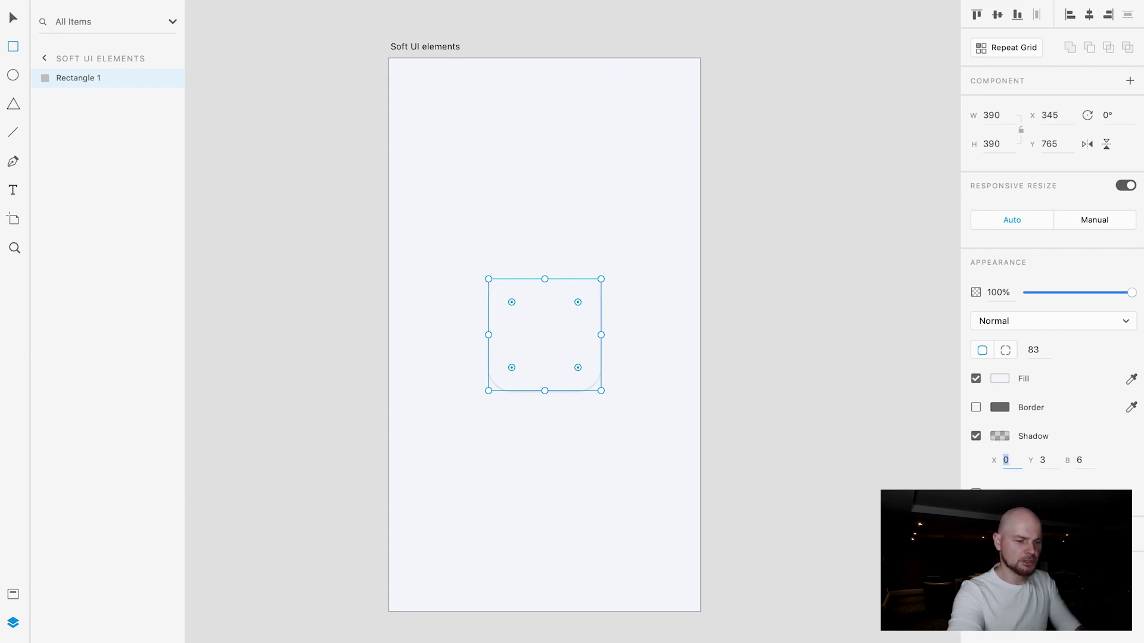
text(30)
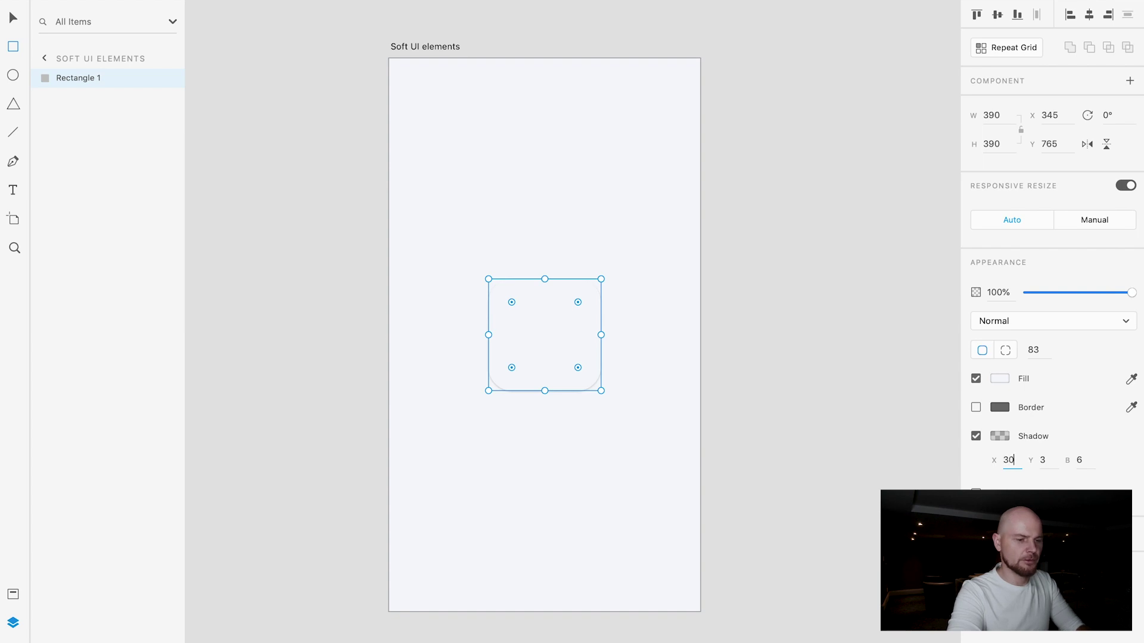
key(Tab)
text(30)
key(Tab)
text(60)
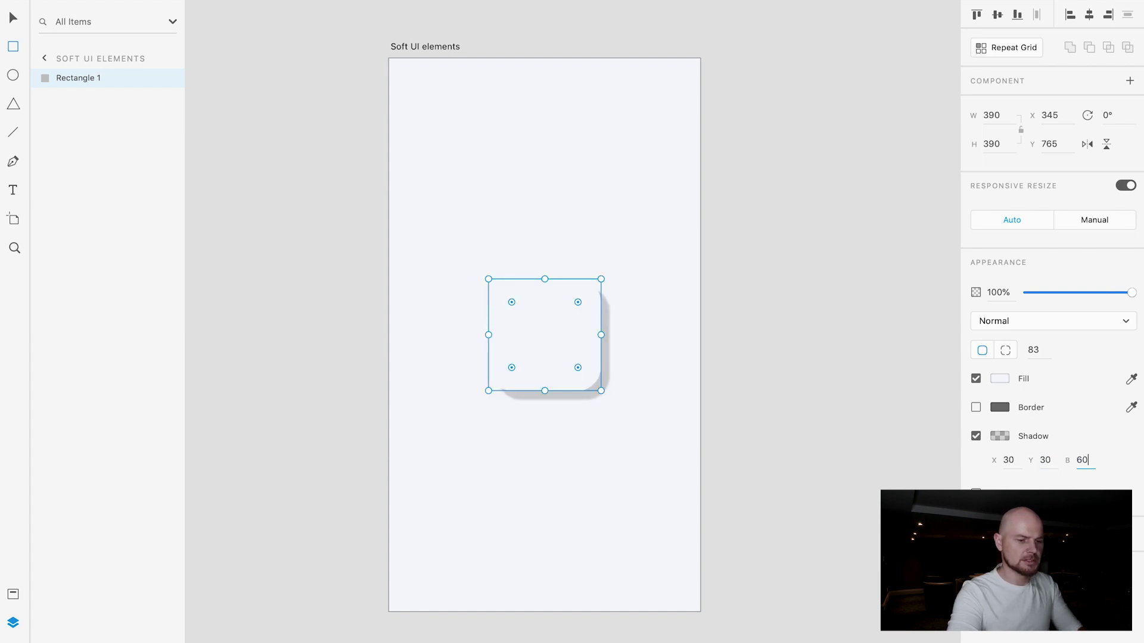
key(Return)
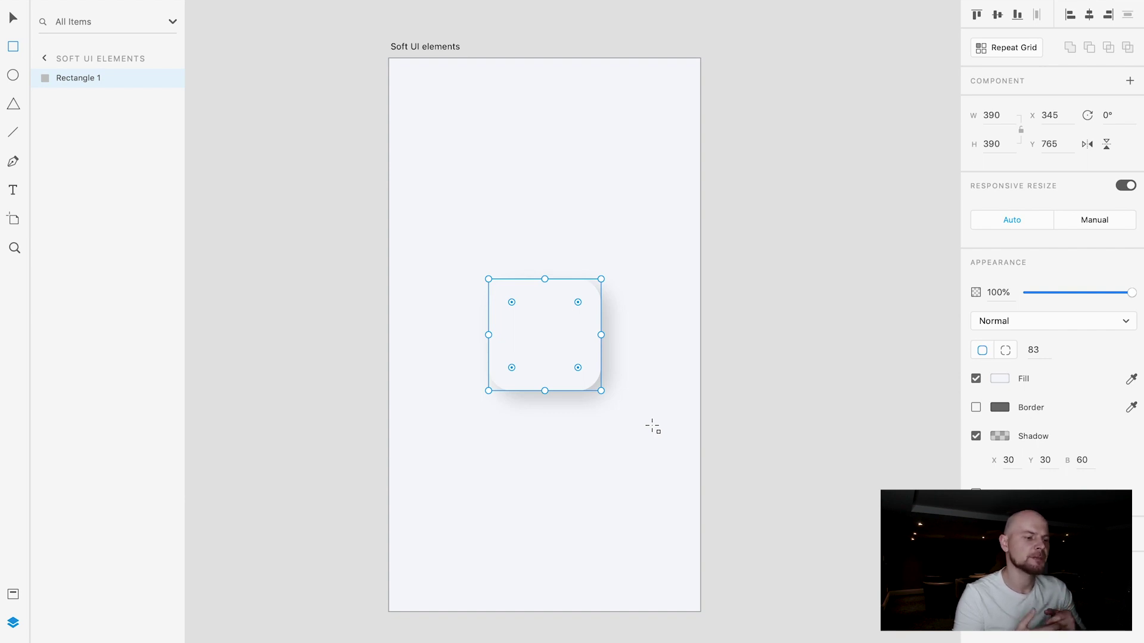
Tint the square's shadow a pale blue-grey, then duplicate the square in place.
click(1001, 437)
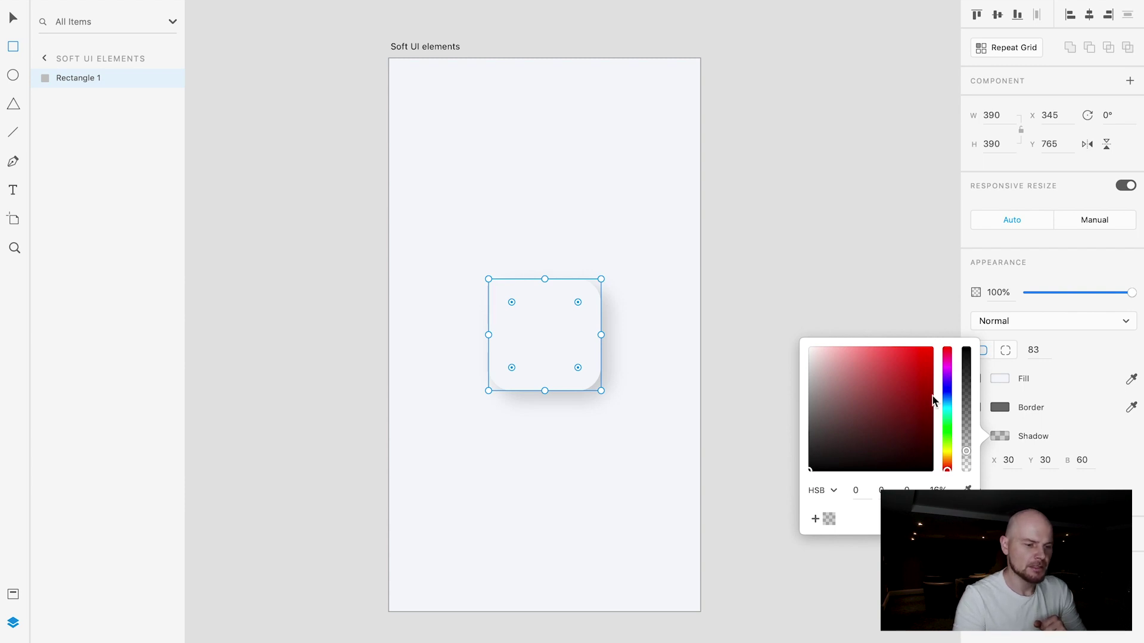
click(948, 395)
drag(949, 398, 947, 393)
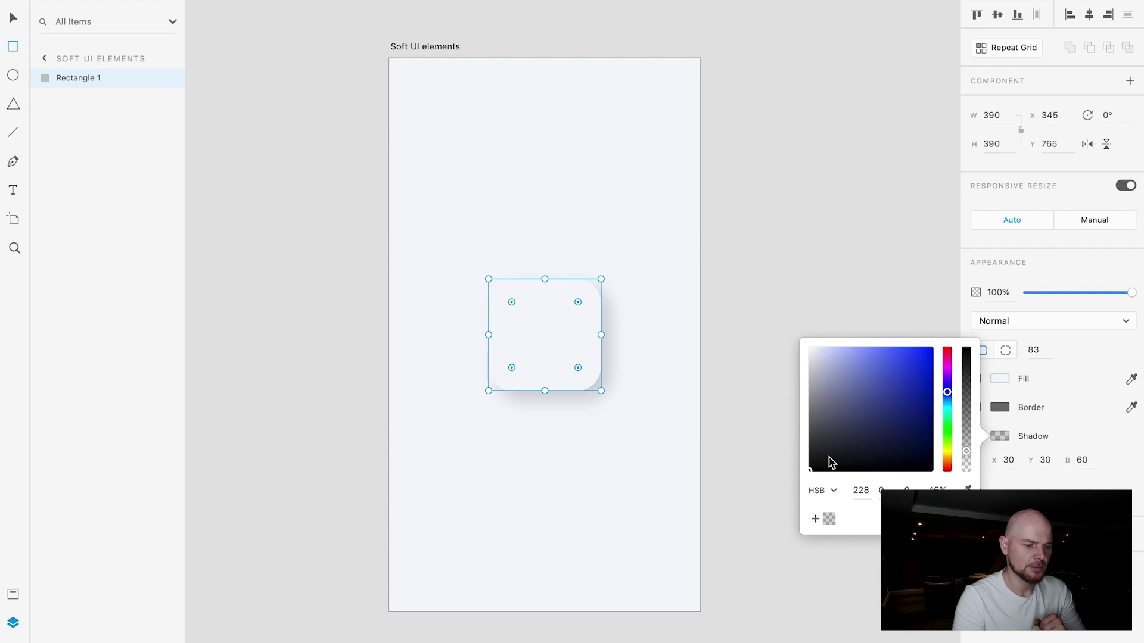
drag(832, 463, 836, 370)
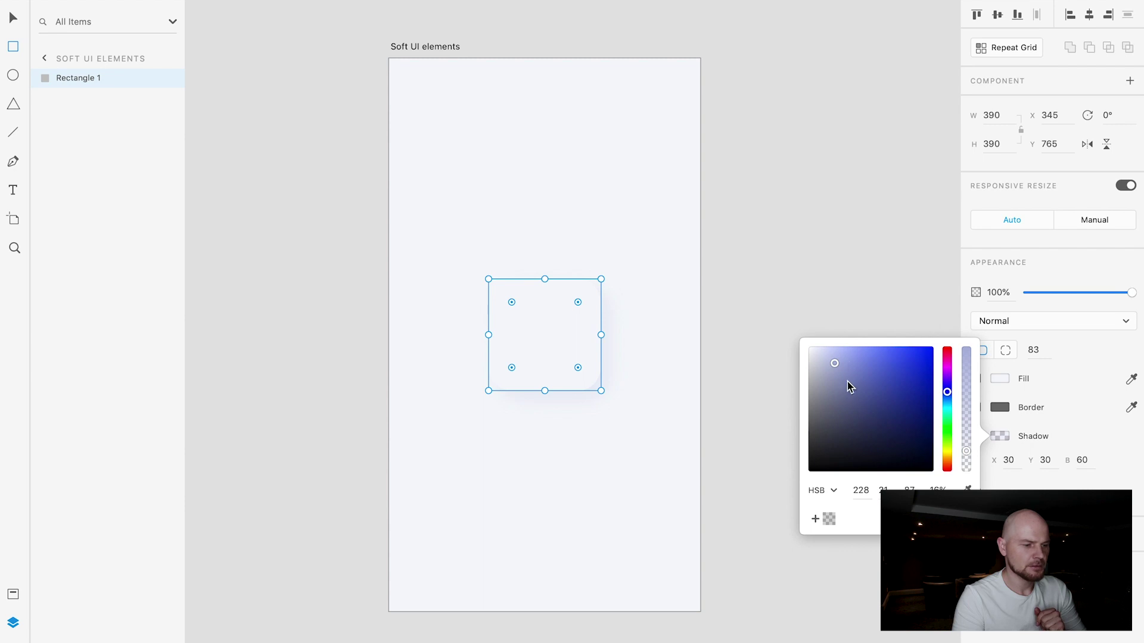
click(1067, 416)
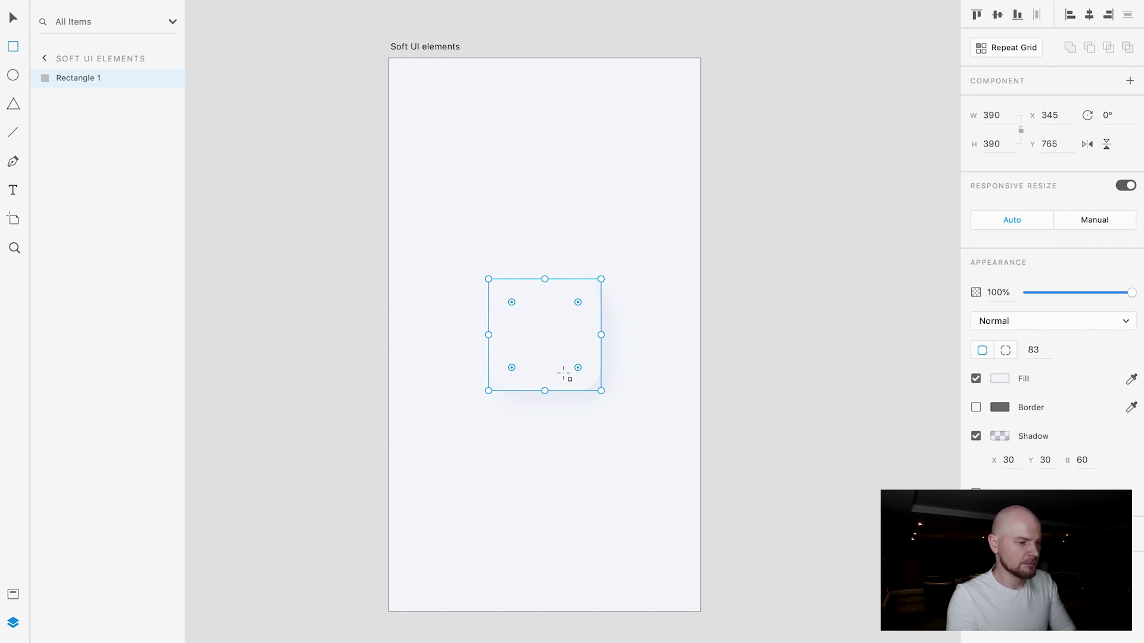
key(ctrl+d)
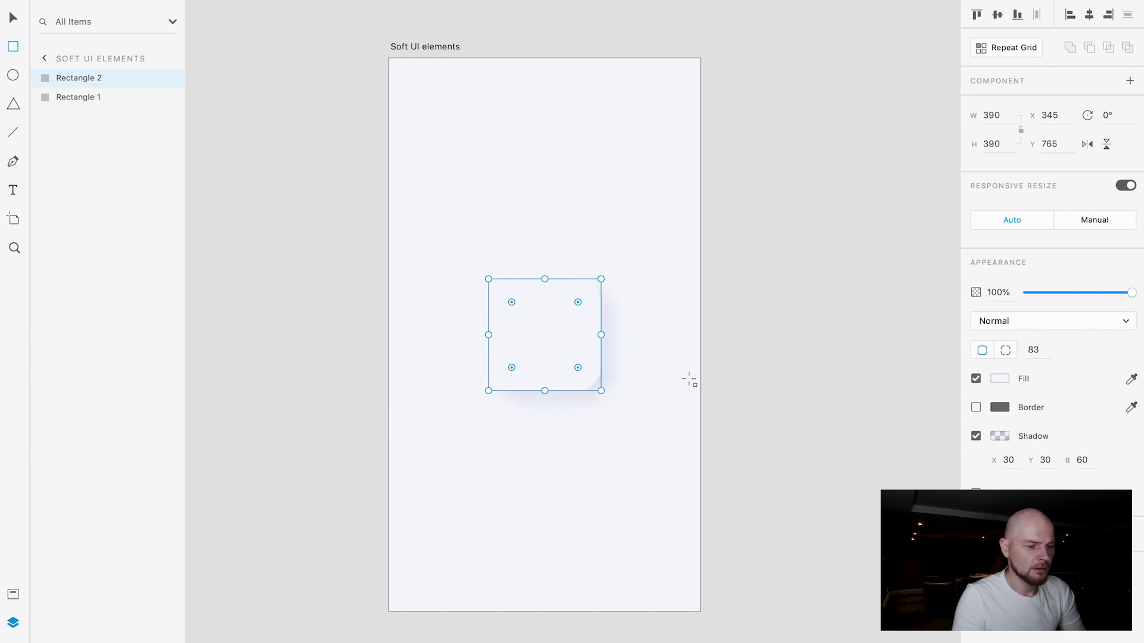
Make the duplicate's shadow colour pure white at 100% opacity.
click(1005, 439)
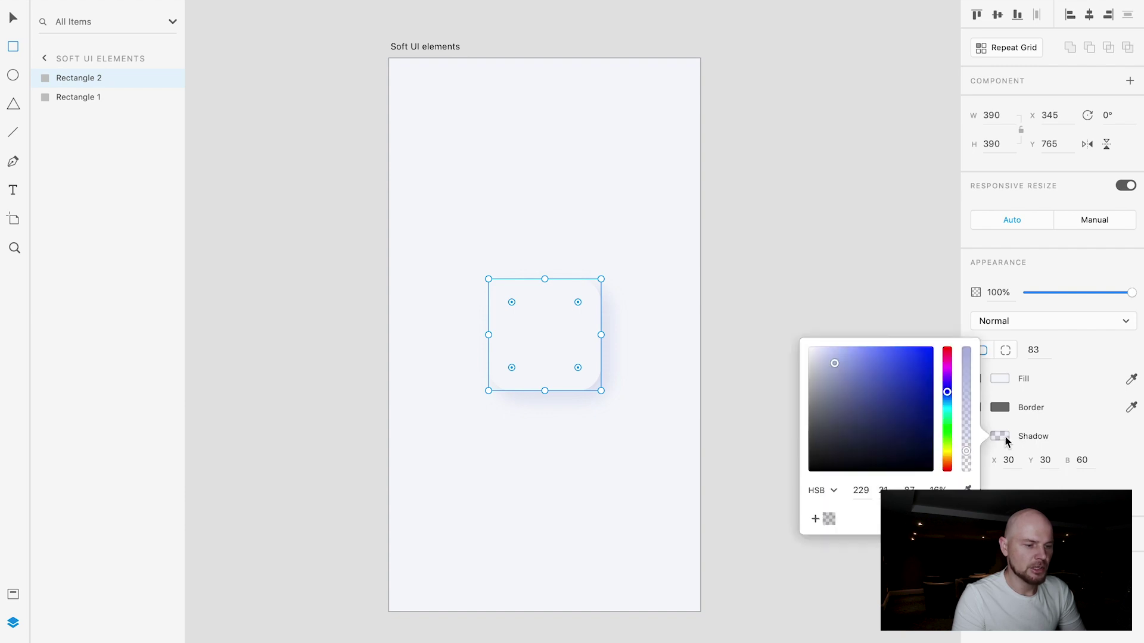
drag(858, 365, 733, 302)
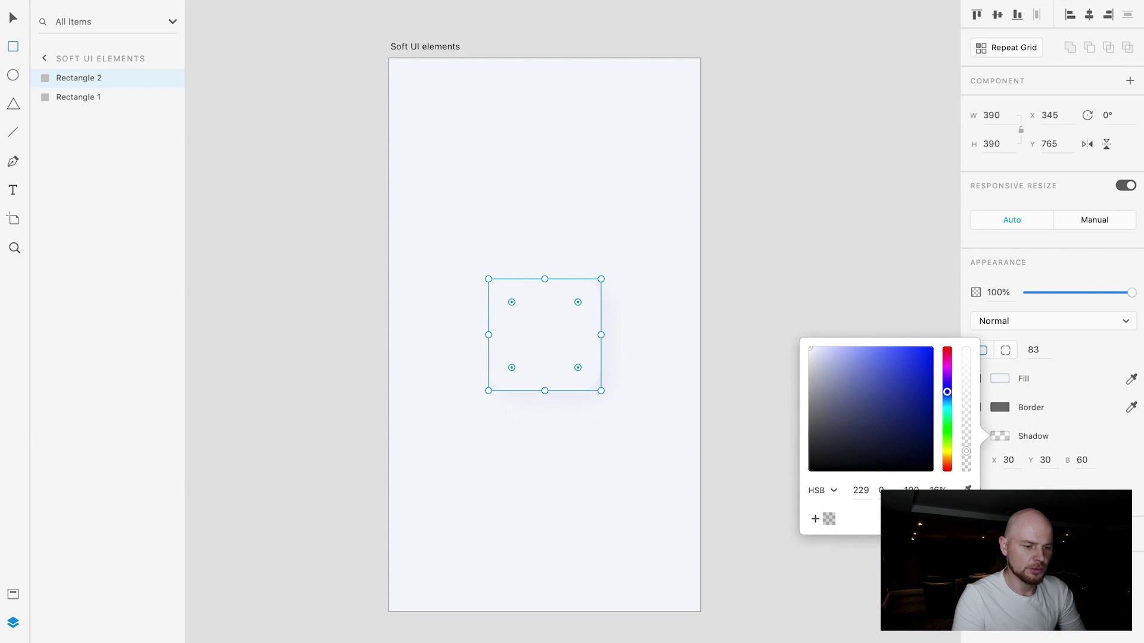
click(953, 489)
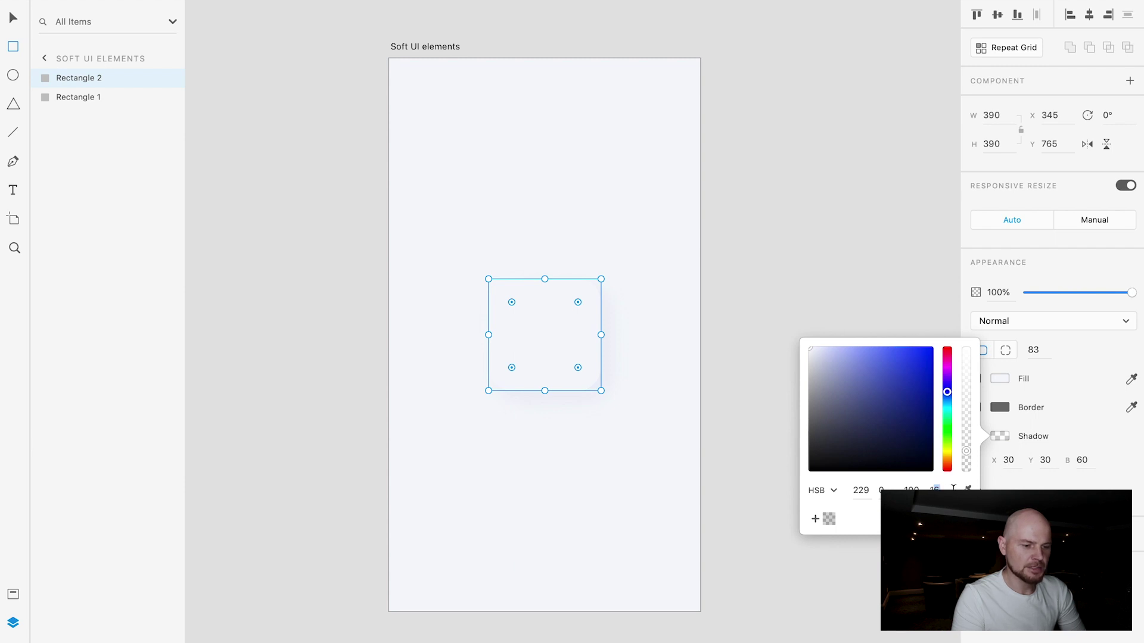
text(1)
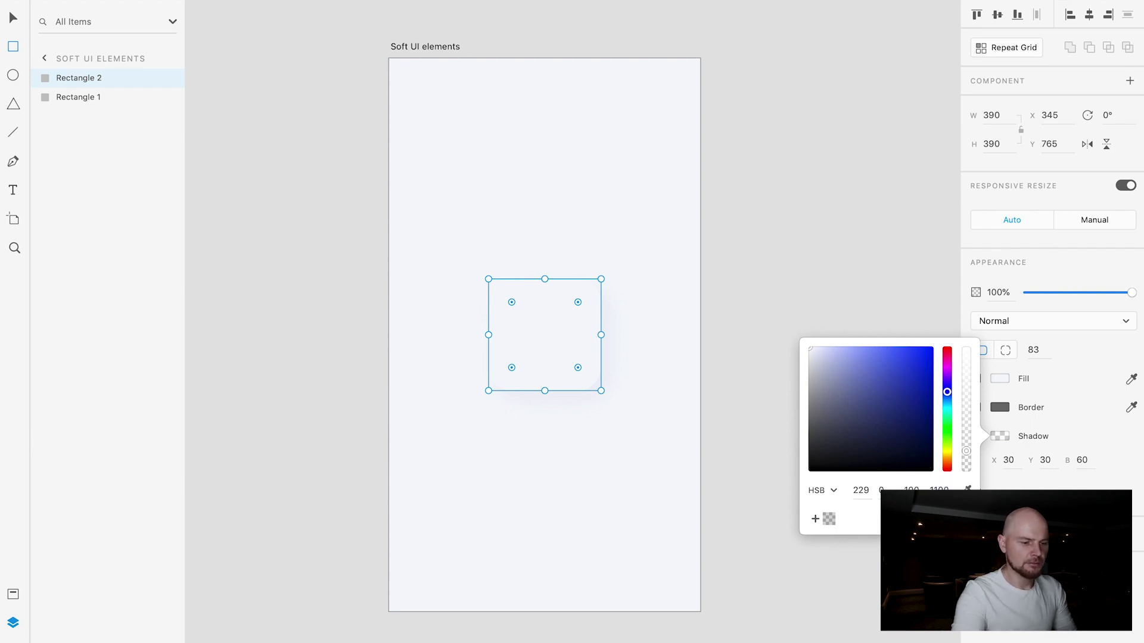
text(00)
key(Return)
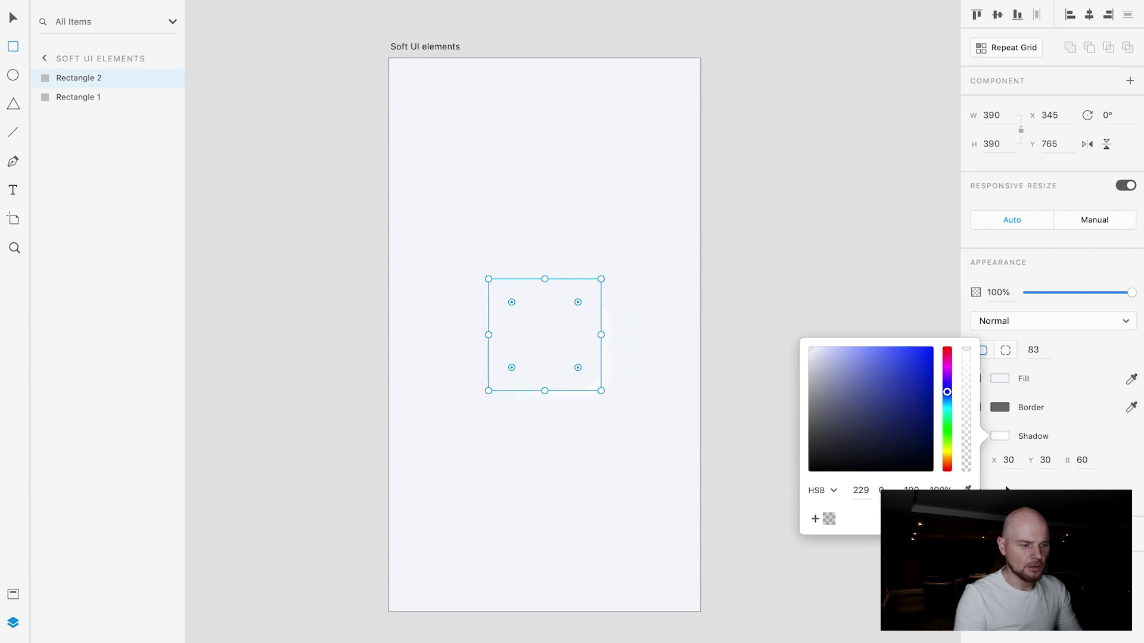
Offset the white shadow to X -30, Y -30 and deselect to view the result.
click(1006, 462)
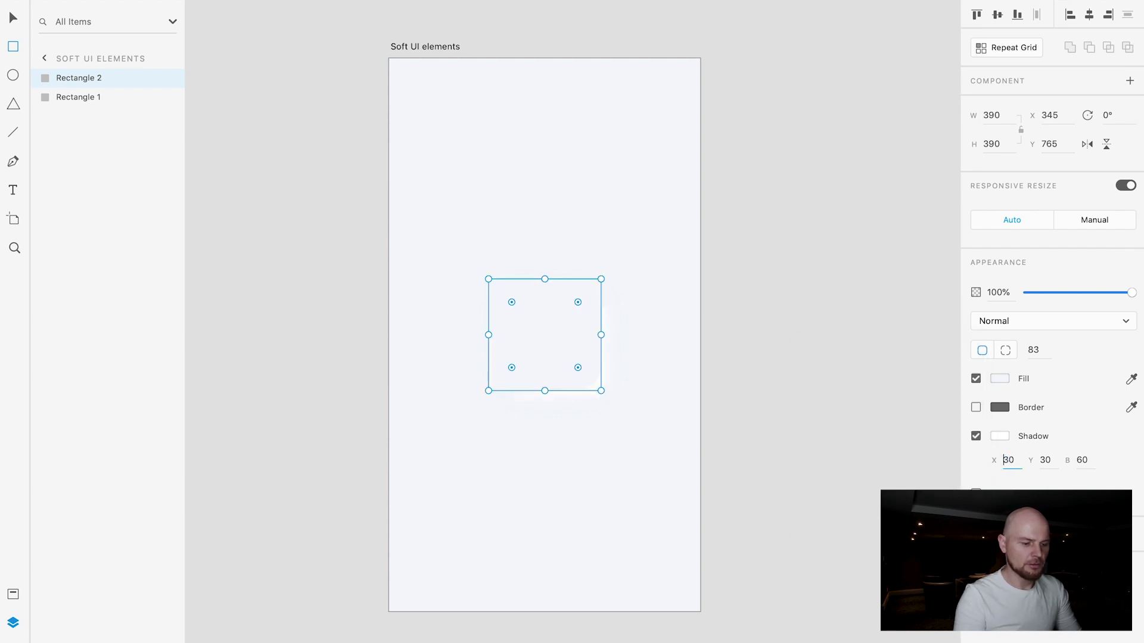
key(Tab)
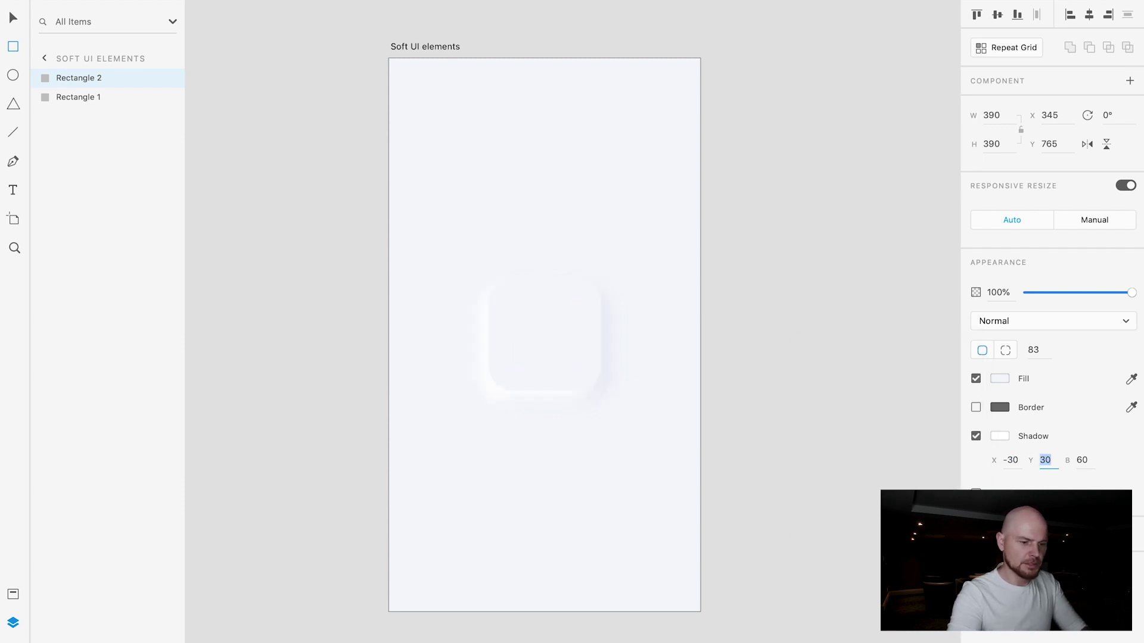
text(-)
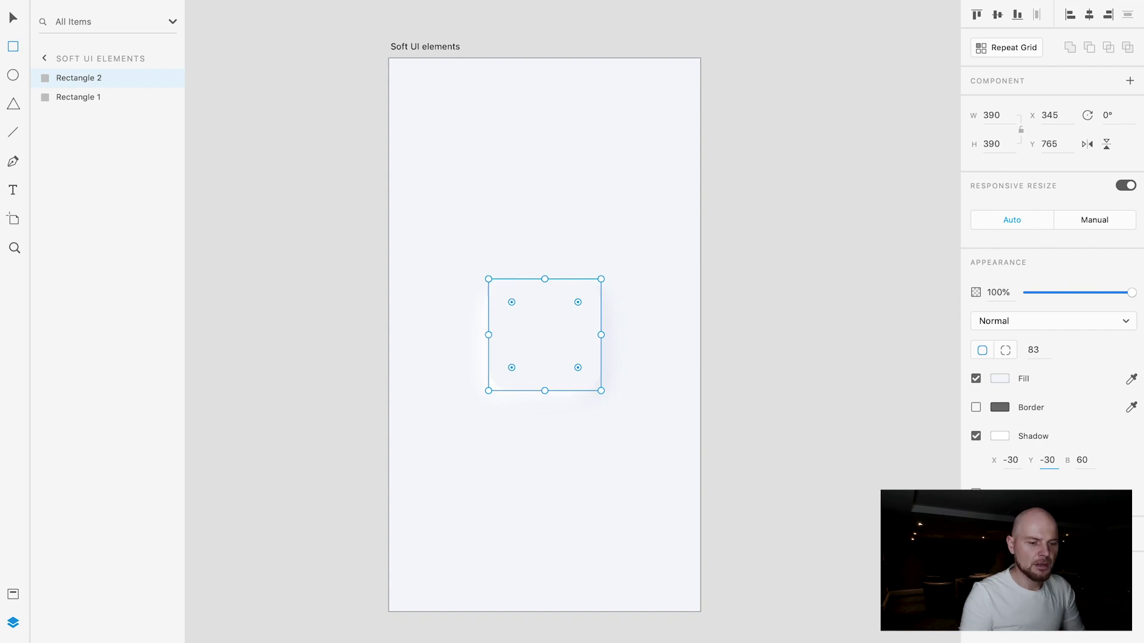
text(30)
key(Return)
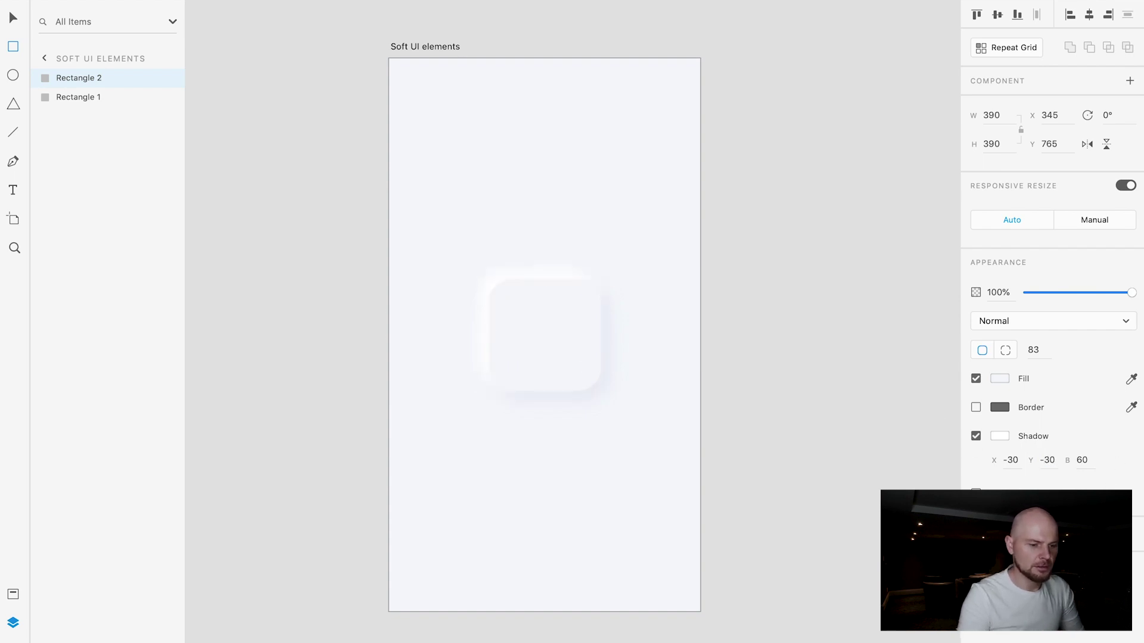
key(v)
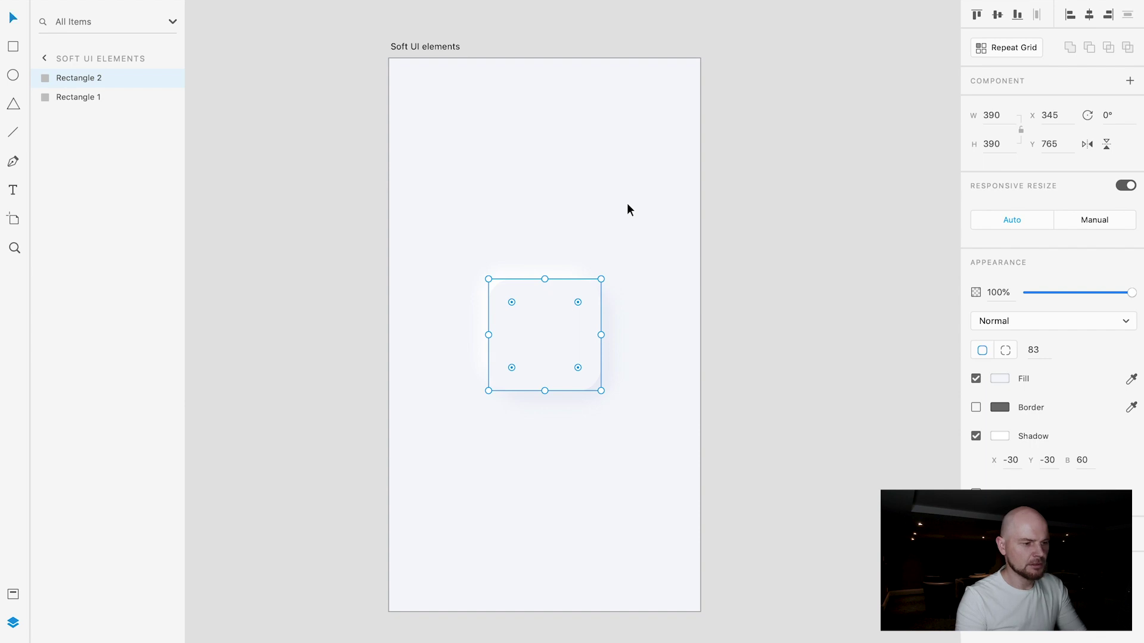
click(626, 203)
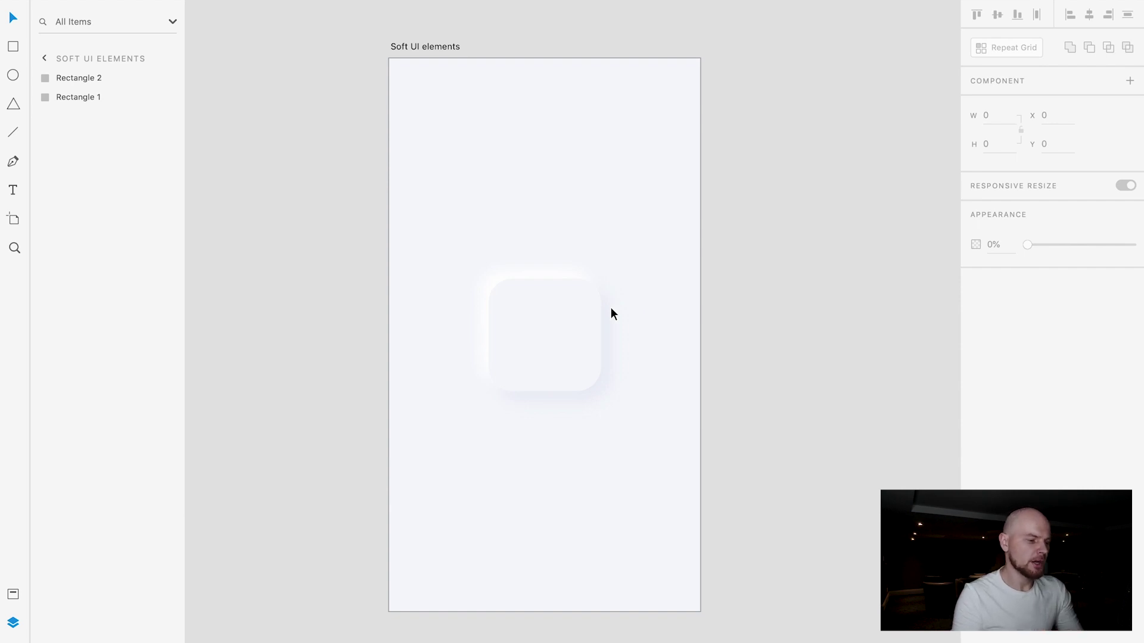
Compare Rectangle 2's and Rectangle 1's shadows, then open Rectangle 2's fill colour settings.
click(561, 317)
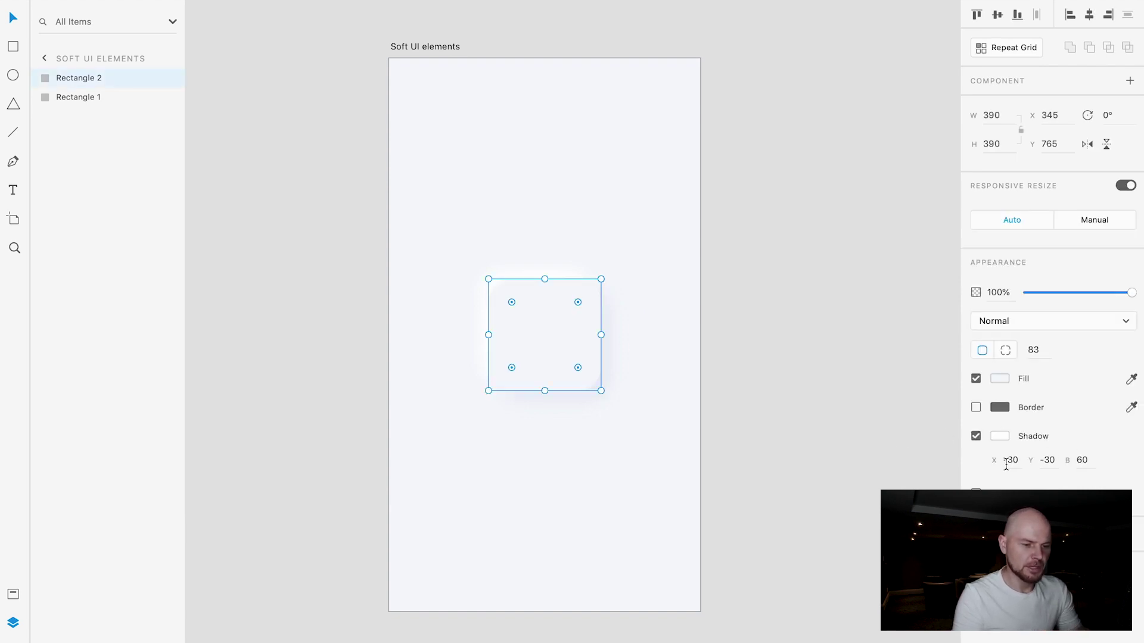
click(641, 356)
click(559, 357)
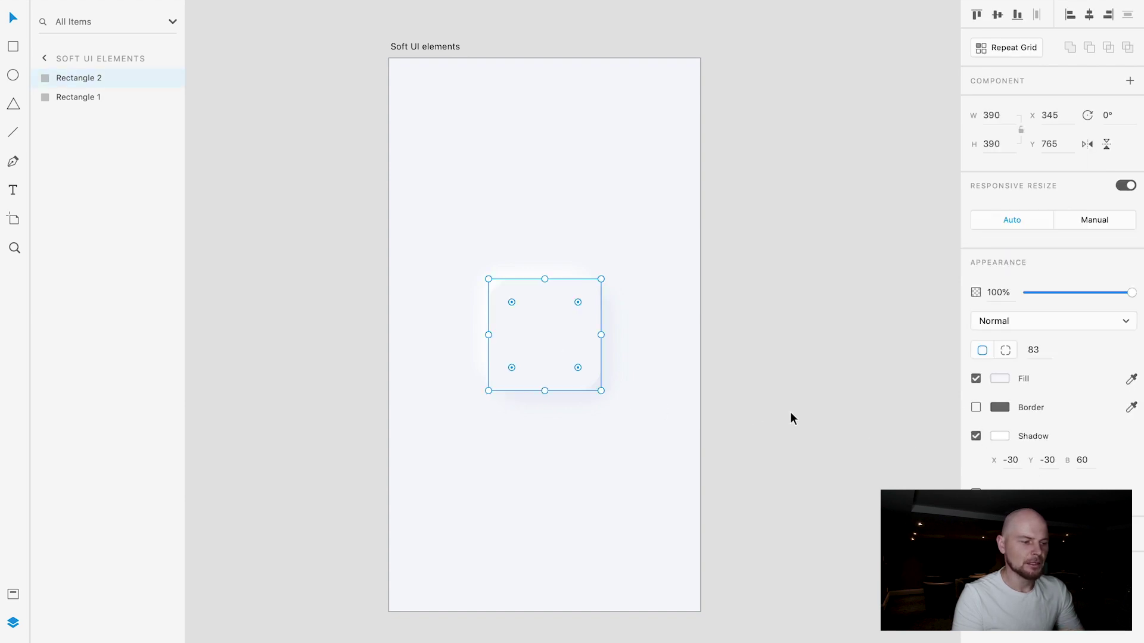
click(77, 96)
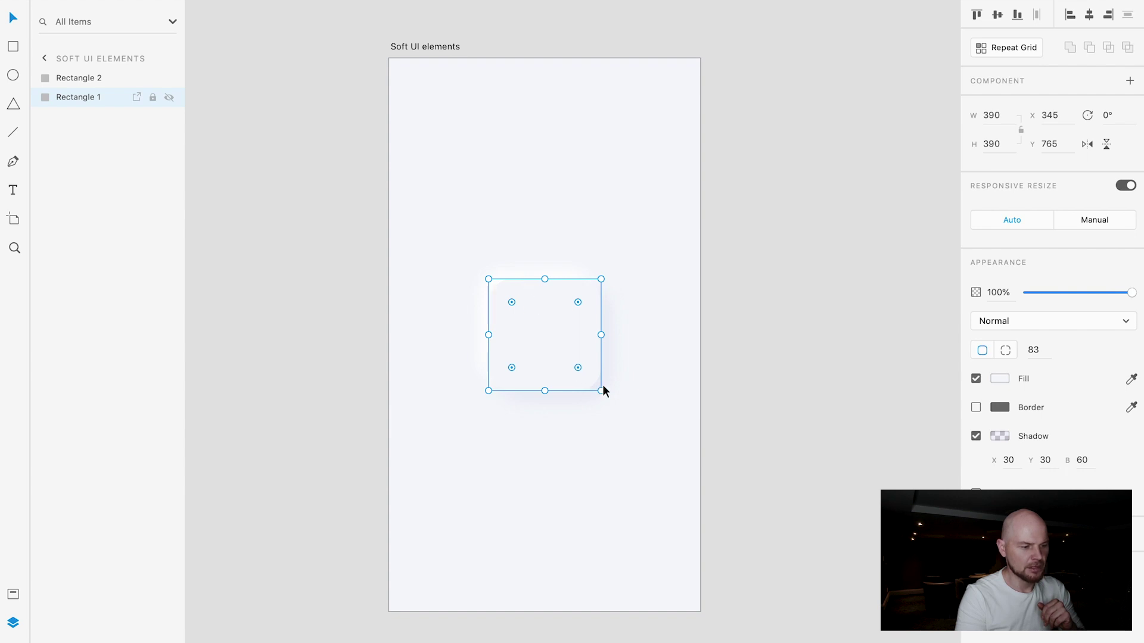
click(640, 301)
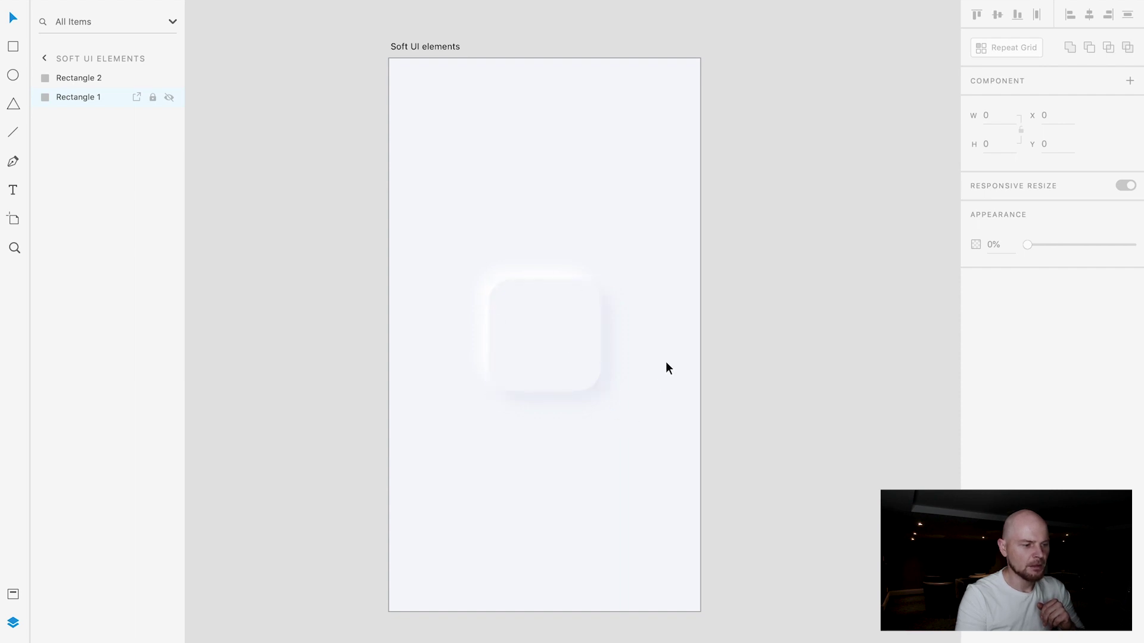
click(597, 329)
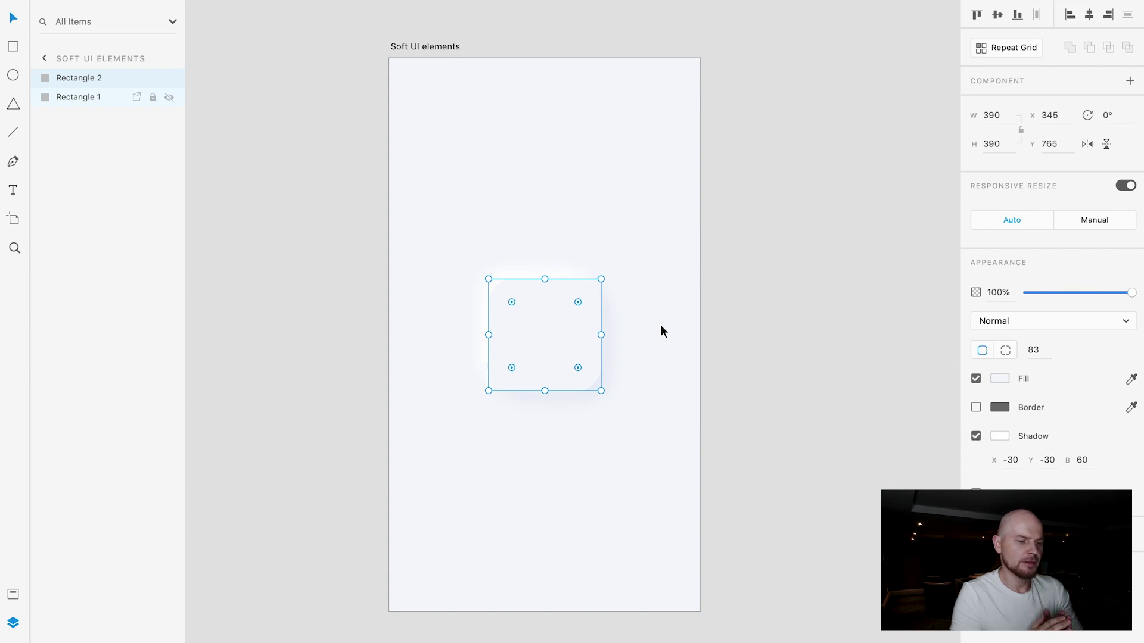
click(1003, 382)
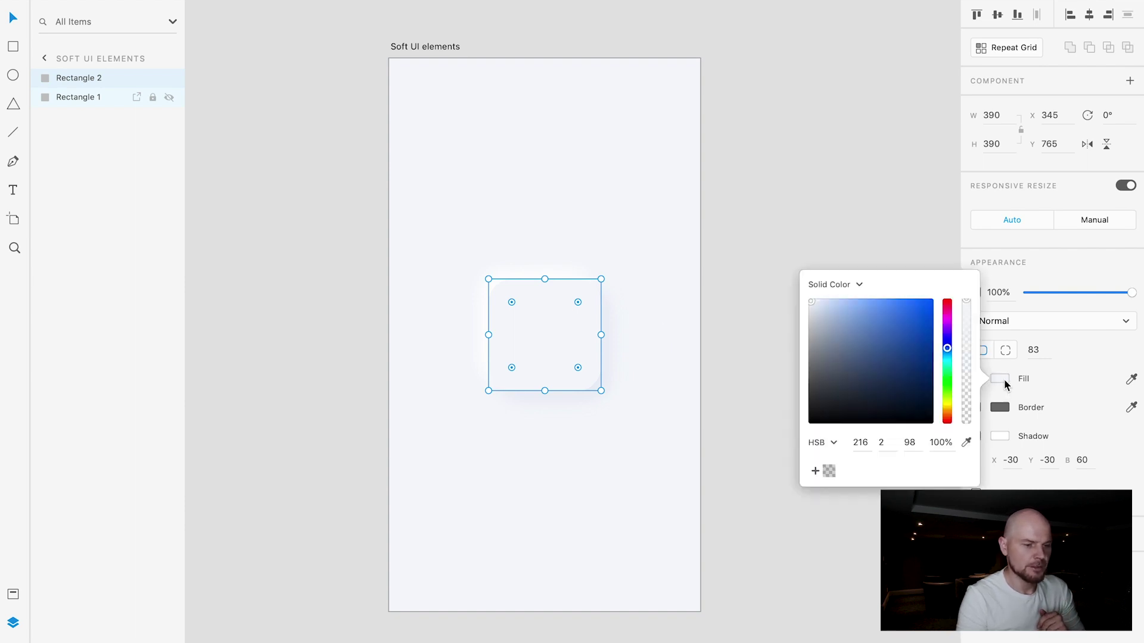
Change Rectangle 2's fill to a linear gradient running top-left to bottom-right.
click(858, 286)
click(858, 296)
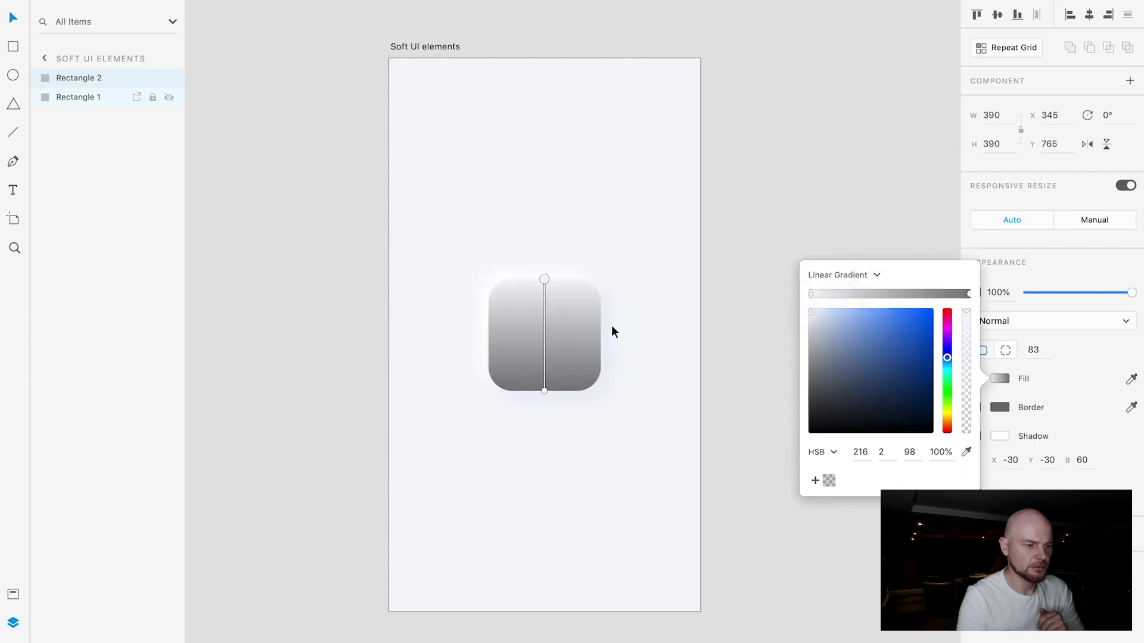
drag(544, 278, 494, 284)
drag(544, 393, 596, 384)
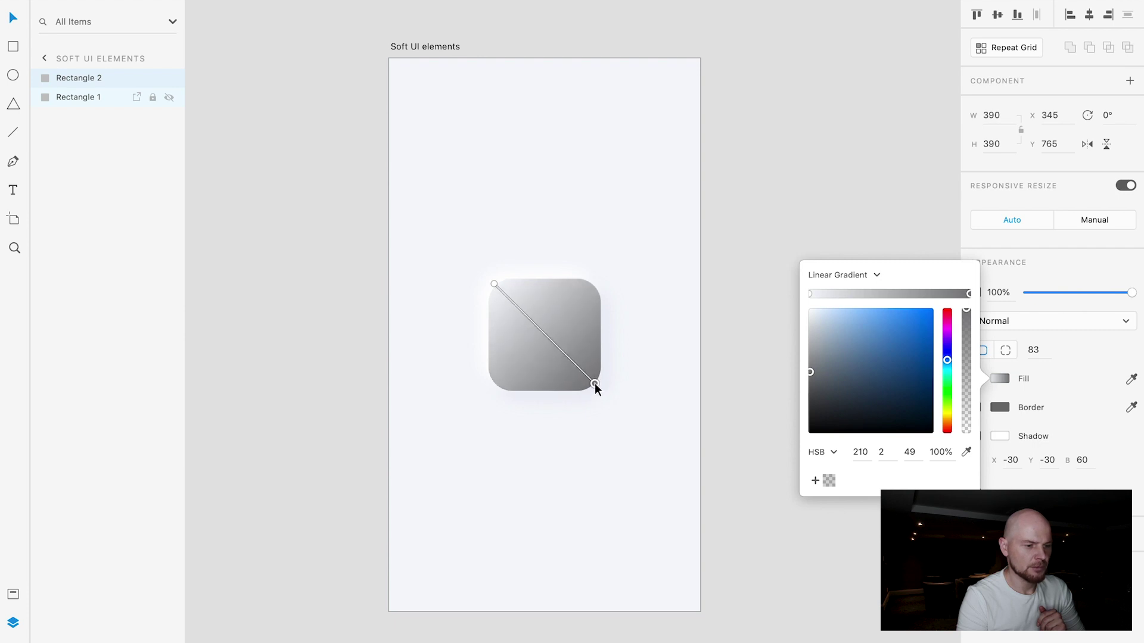
Set the gradient's end stop to the sampled artboard background colour, HSB 216, 2, 98.
click(810, 293)
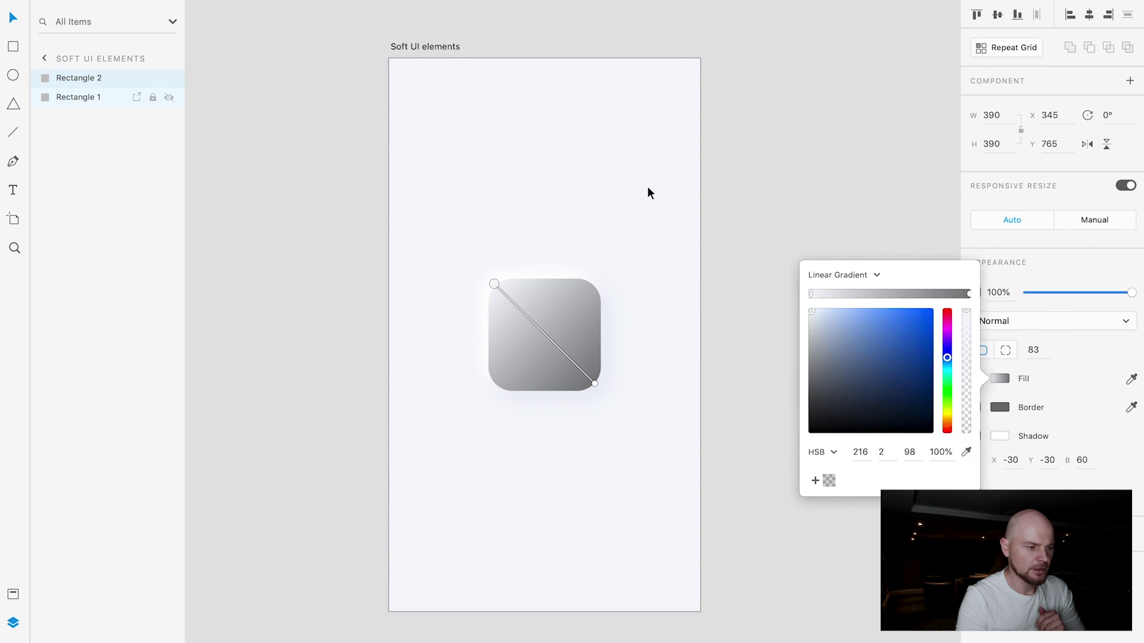
click(968, 294)
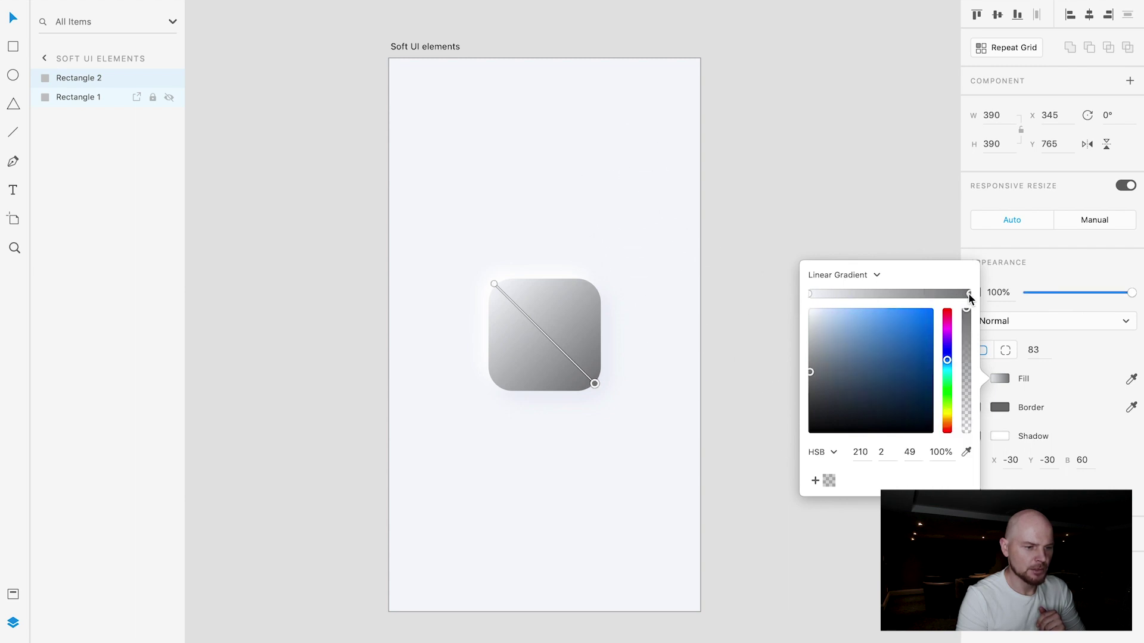
click(966, 452)
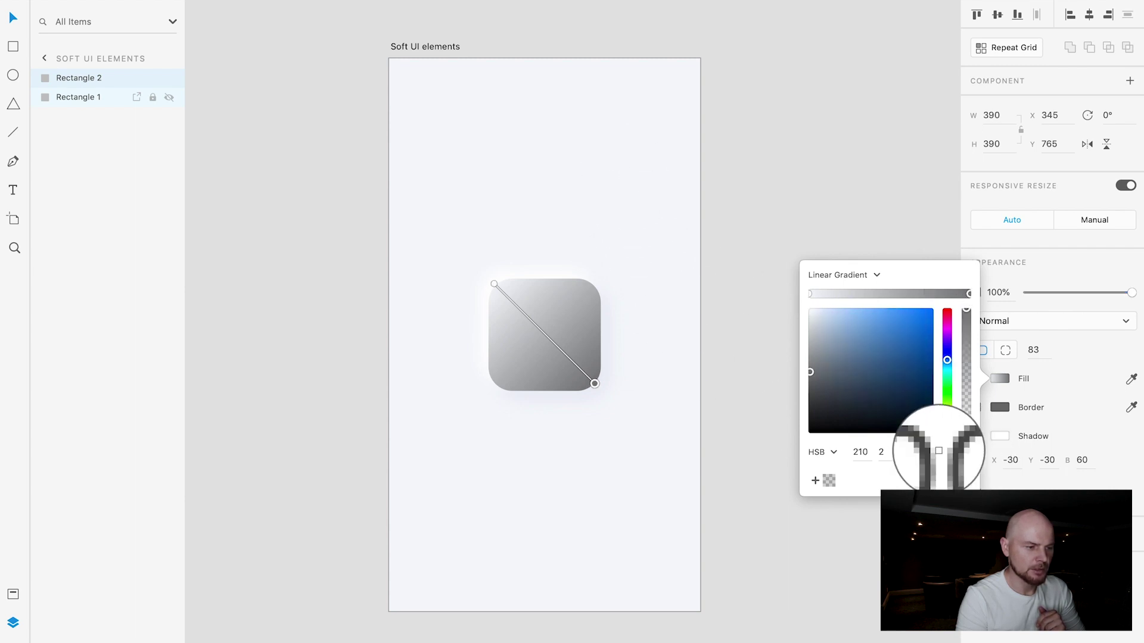
click(681, 397)
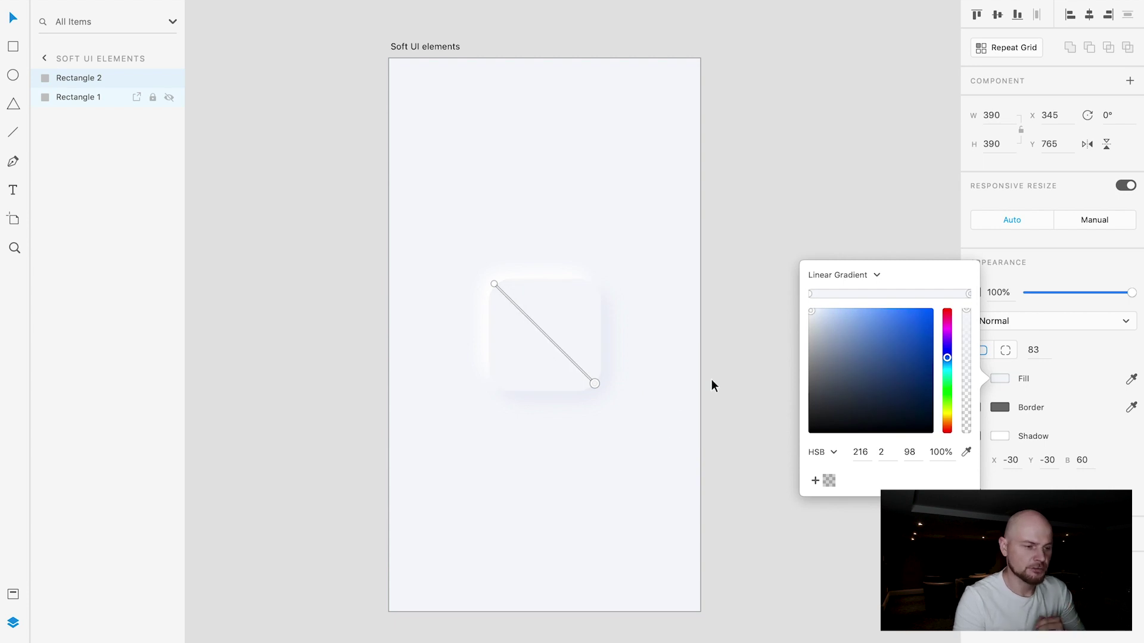
click(809, 291)
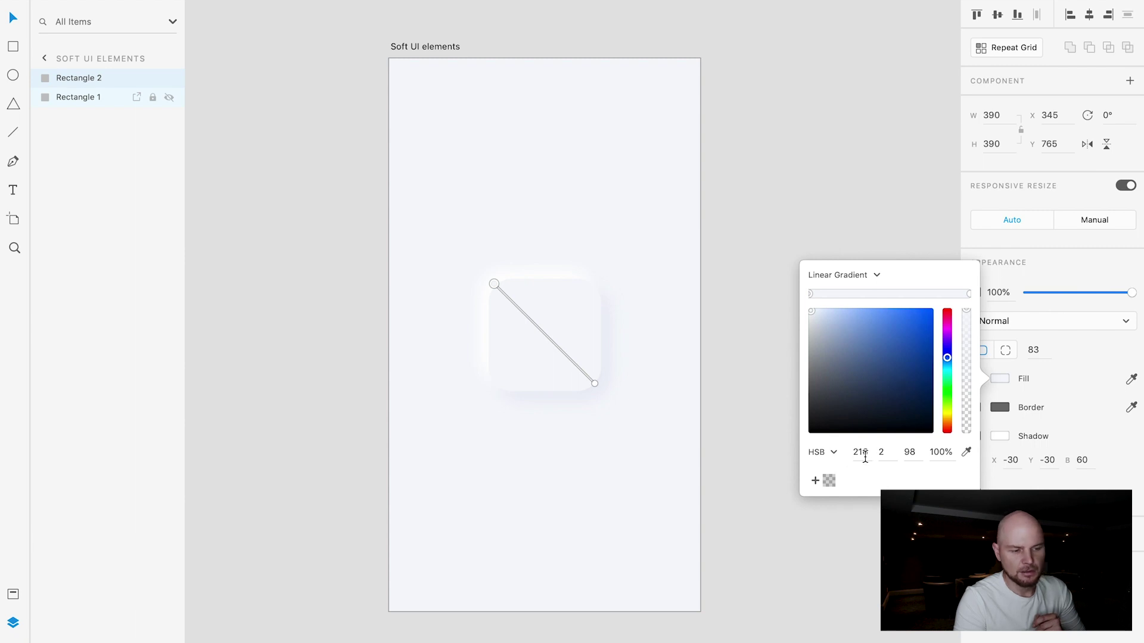
Set the gradient's start stop brightness to 99 and end stop brightness to 97.
click(912, 453)
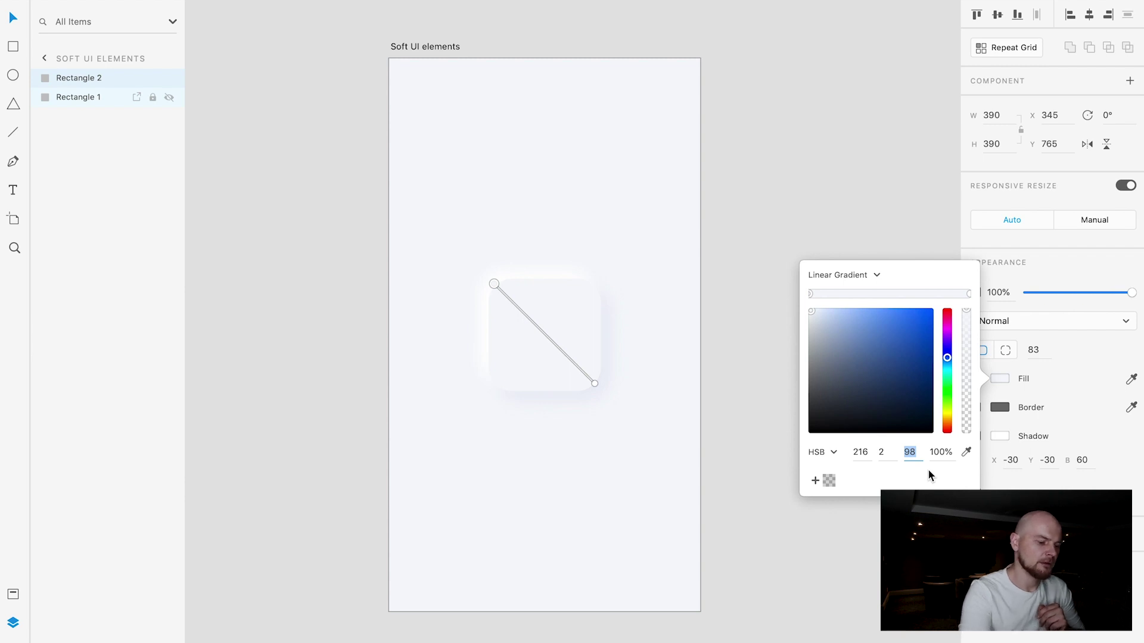
text(99)
key(Return)
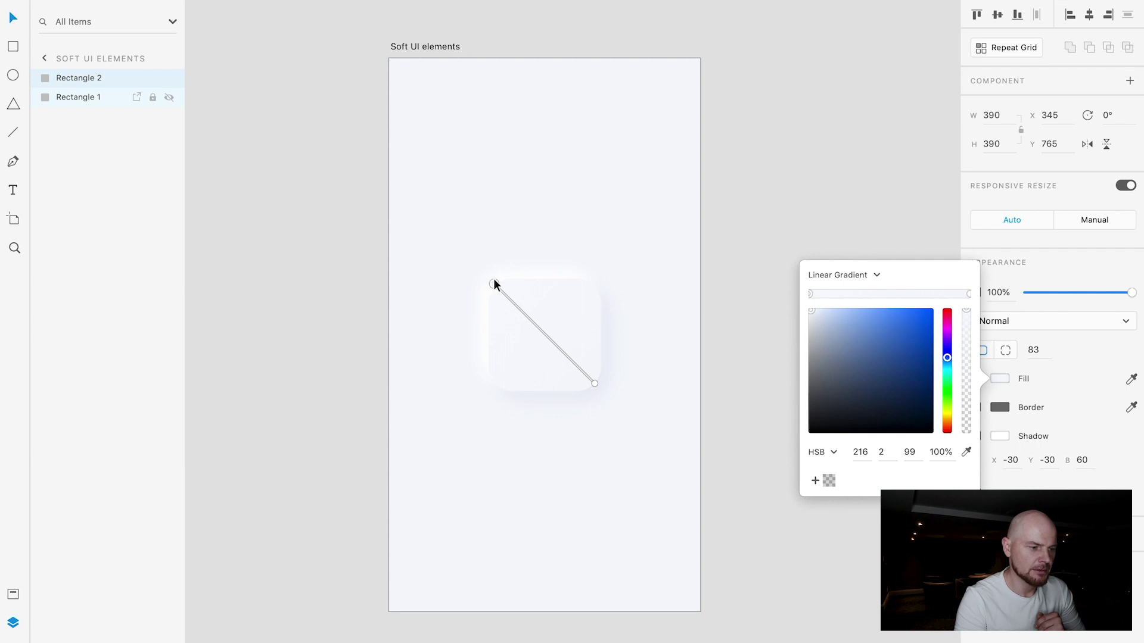
click(969, 294)
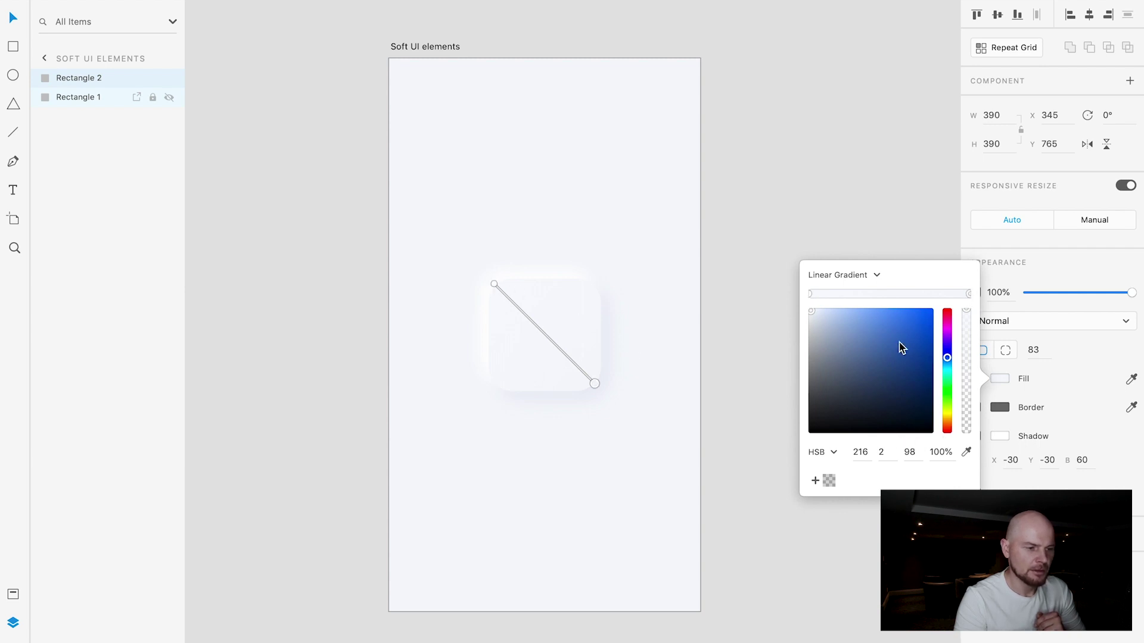
click(914, 453)
text(97)
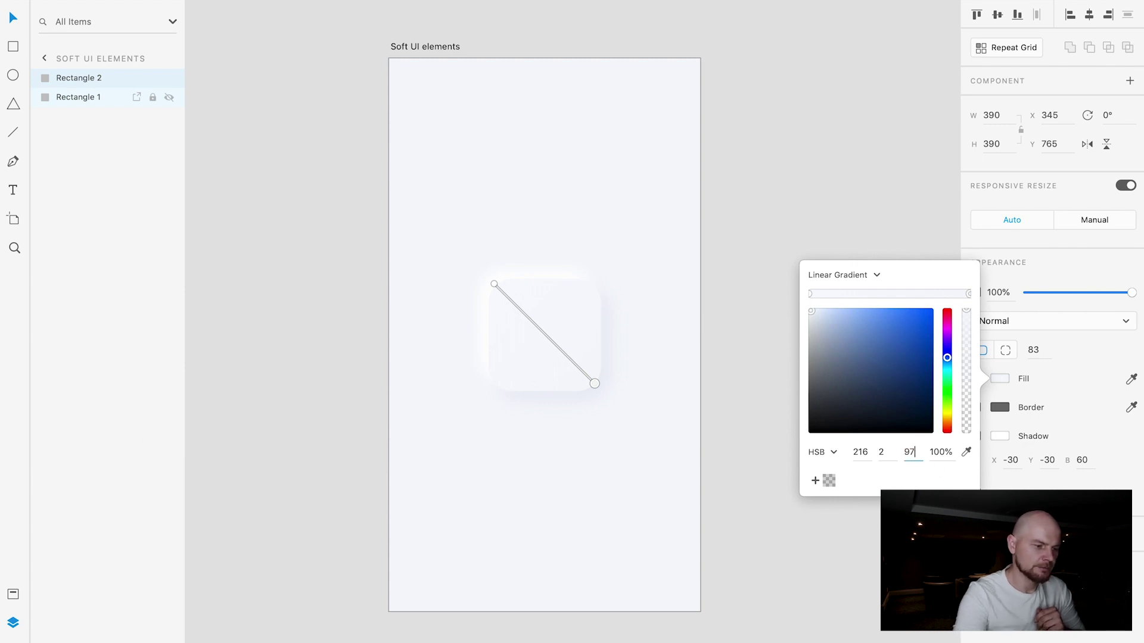
key(Return)
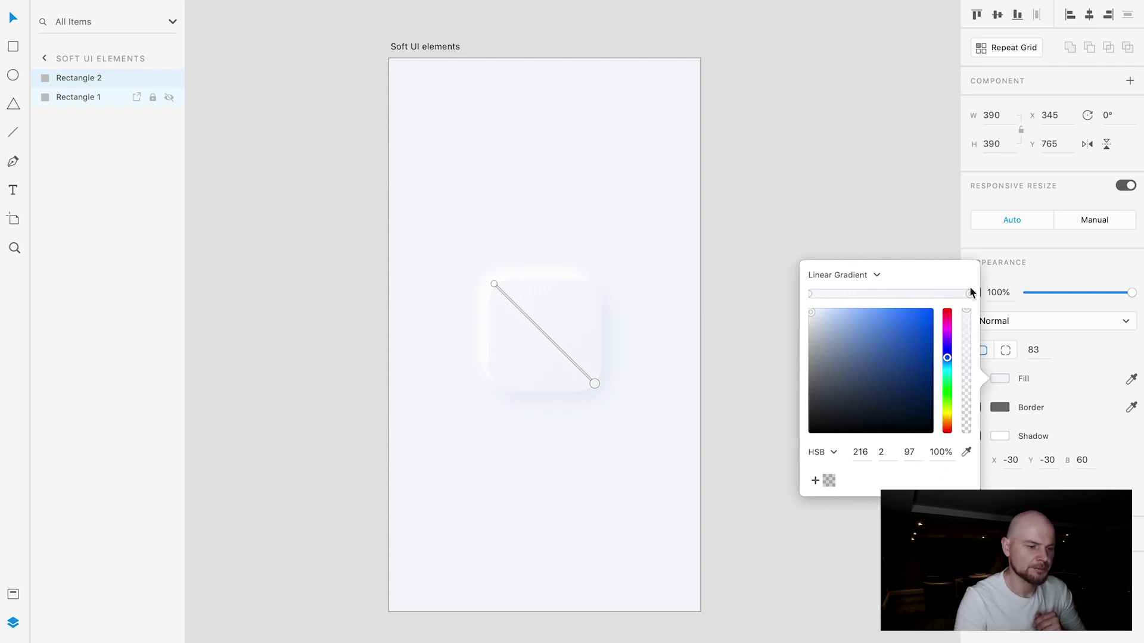
click(661, 225)
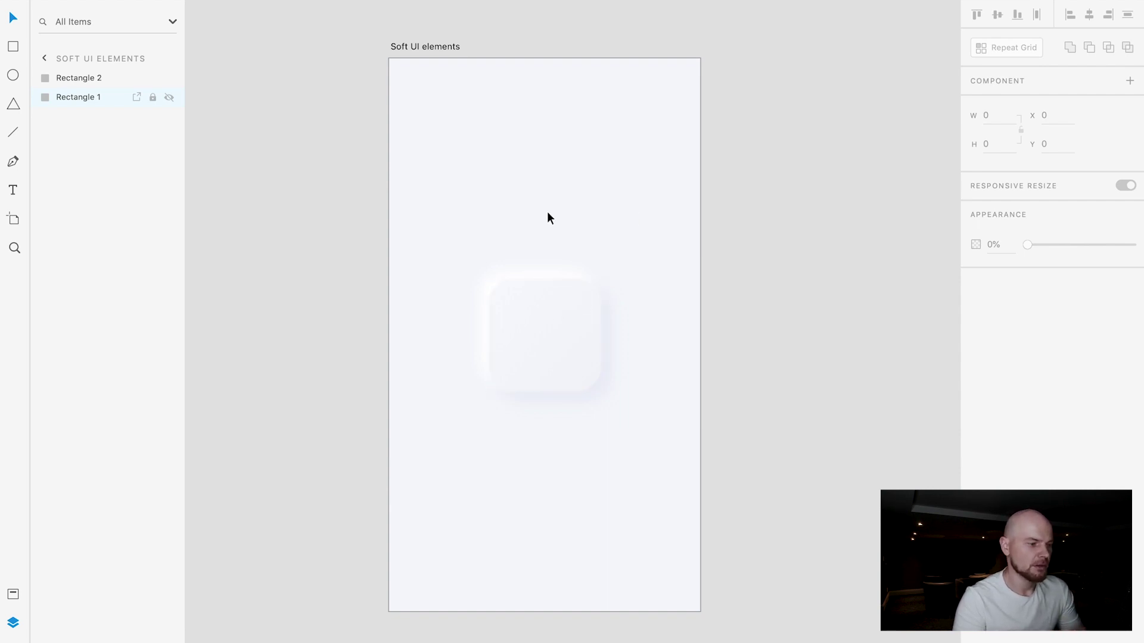
Group the tile's rectangles, move it upper left, and round both rectangles to 195.
key(ctrl+g)
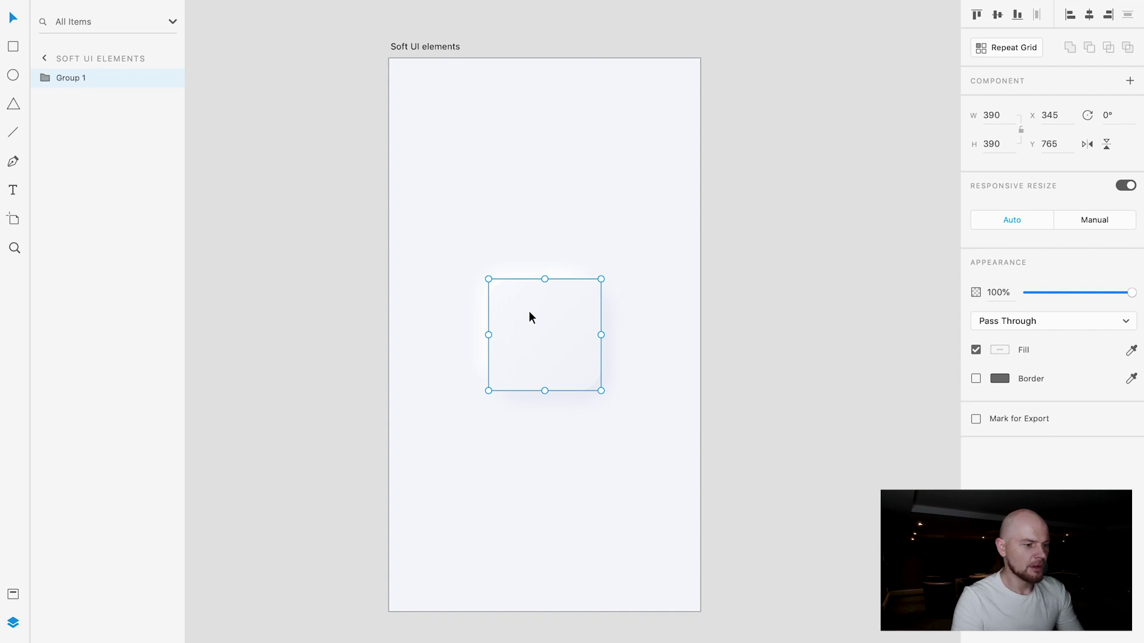
drag(538, 332, 579, 423)
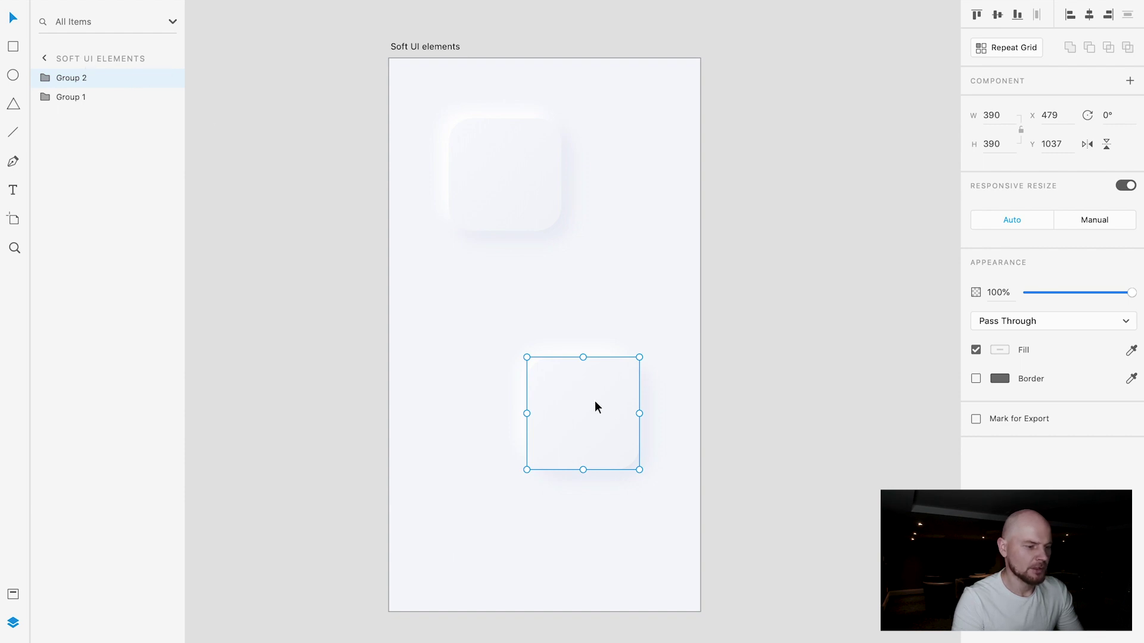
double_click(618, 422)
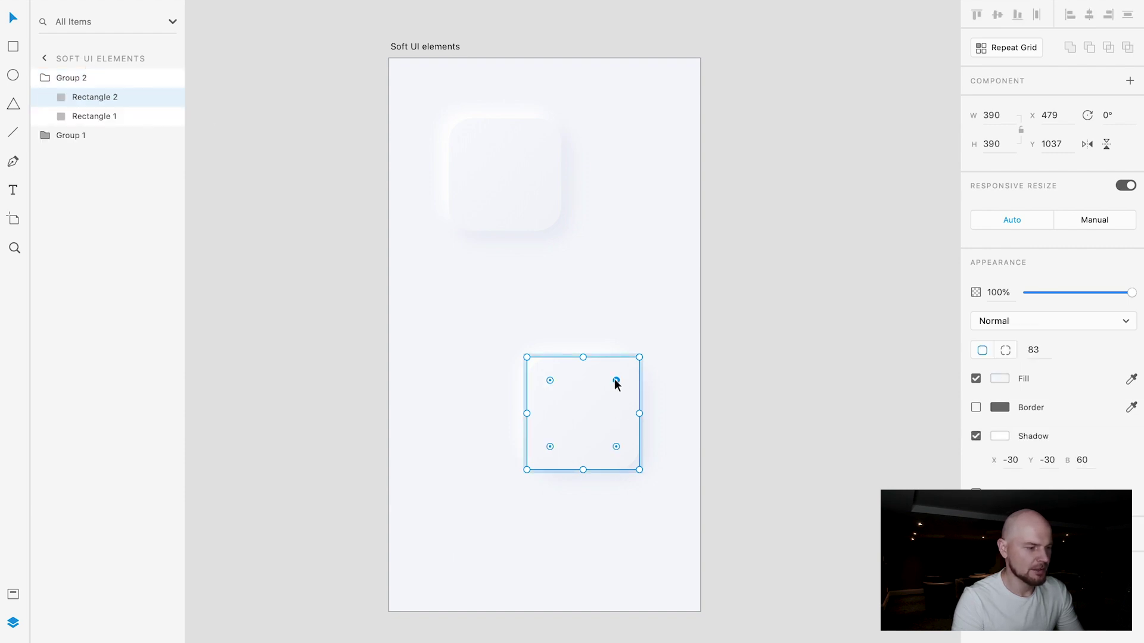
drag(616, 380, 548, 454)
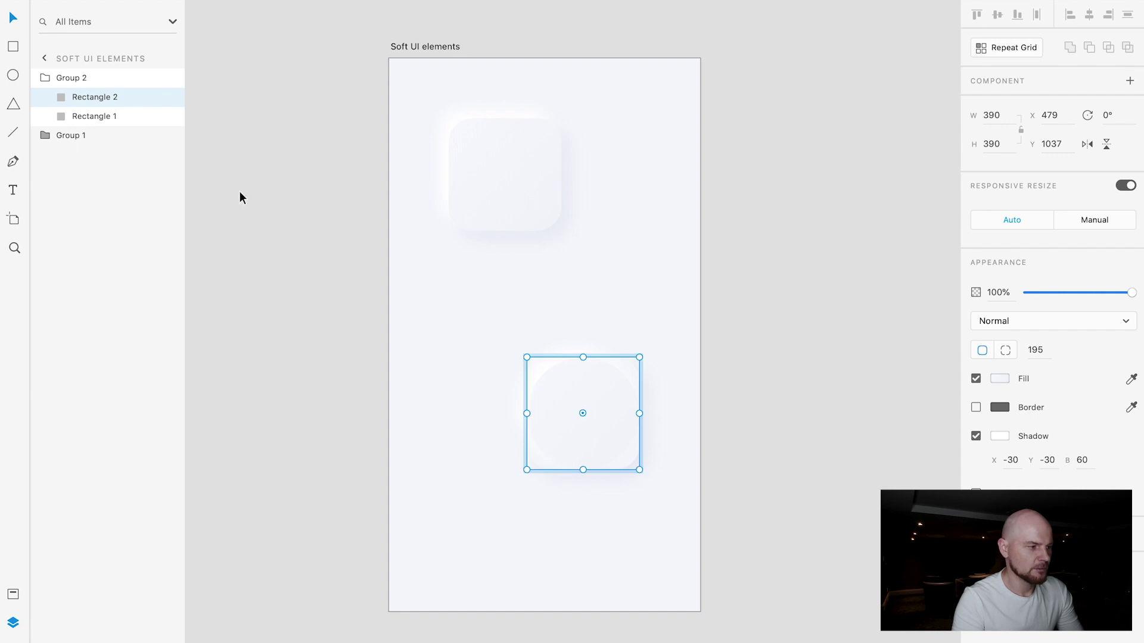
click(102, 116)
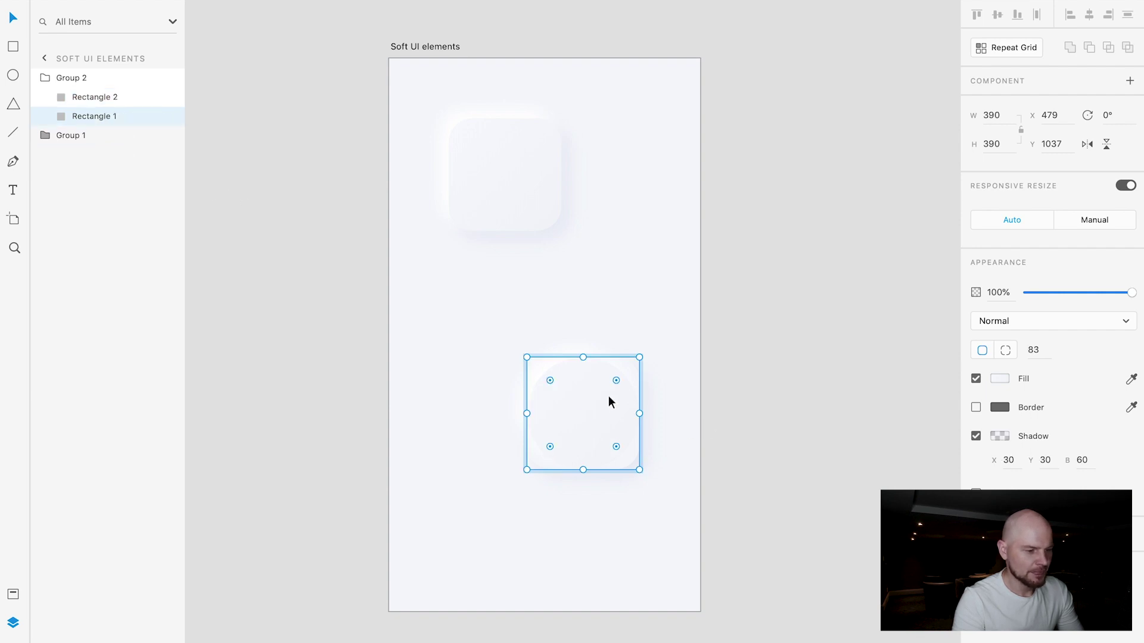
drag(616, 381, 563, 441)
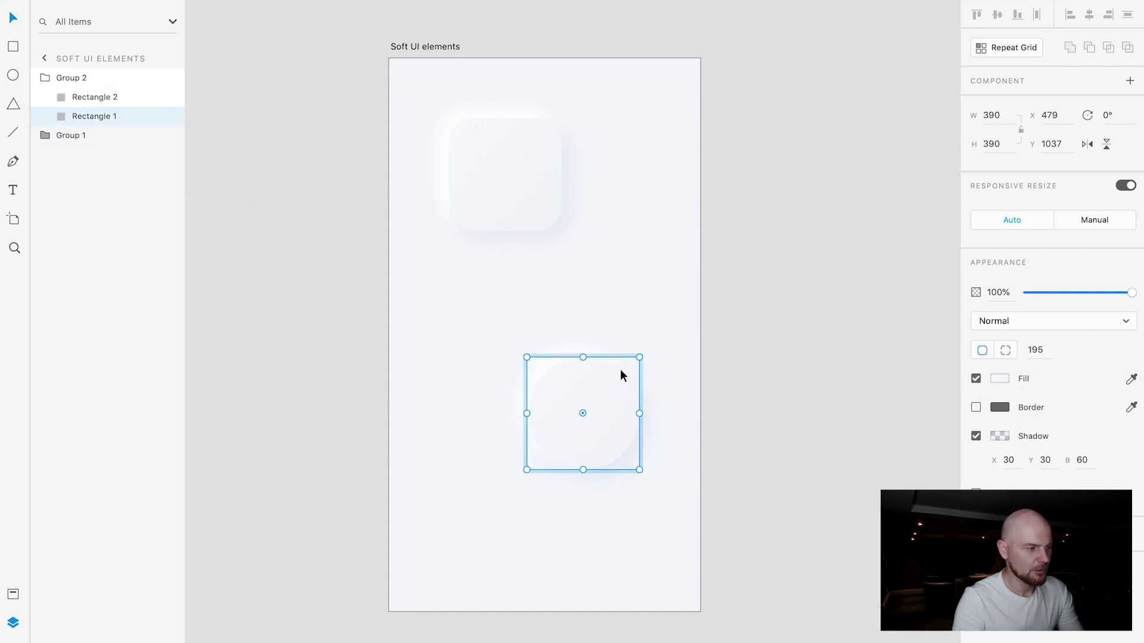
key(Escape)
key(Escape)
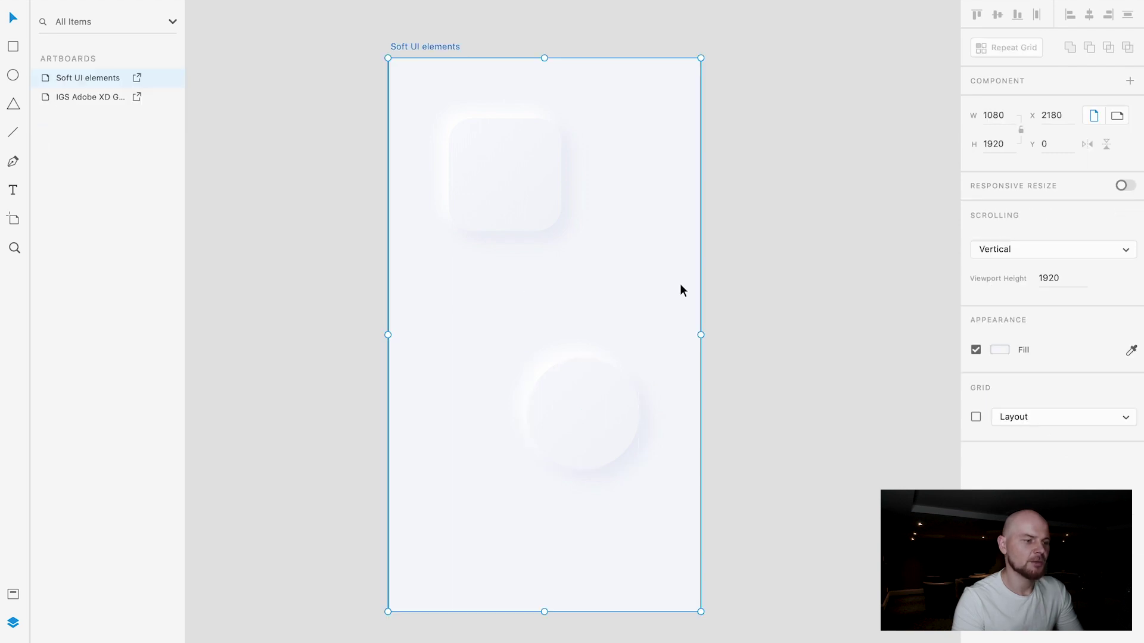
key(Escape)
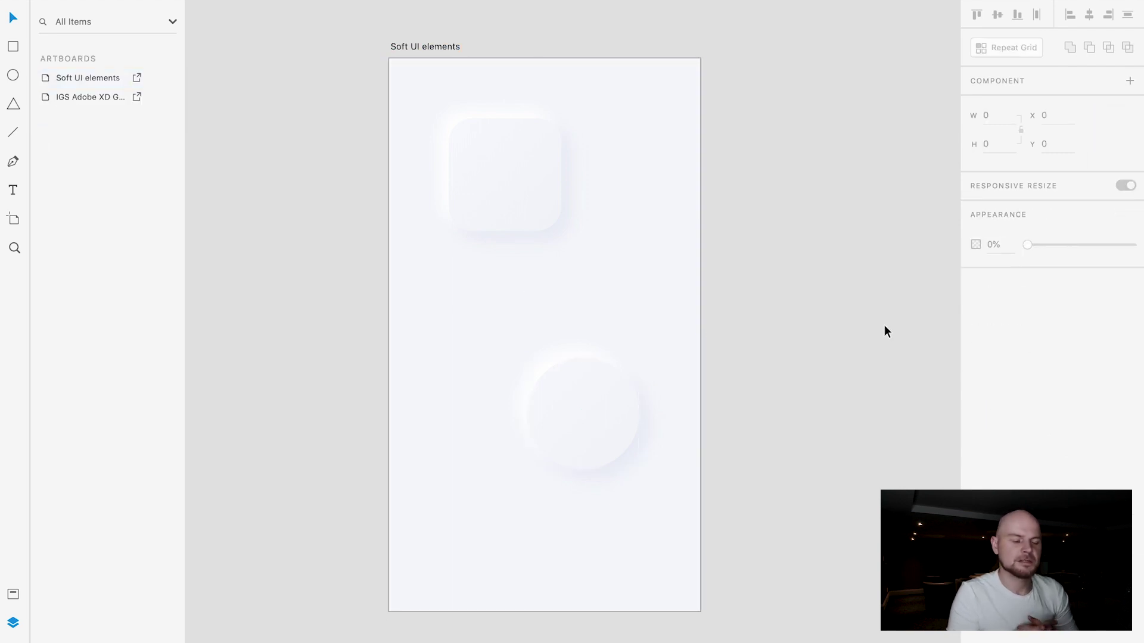